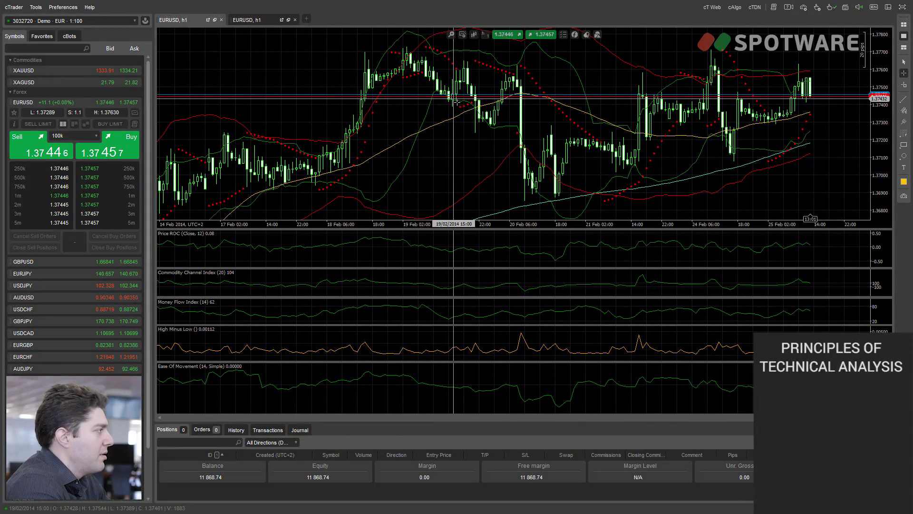
Step: Dismiss the crosshair readout on the EURUSD h1 chart with bands, SAR and five indicator panes
key("Escape")
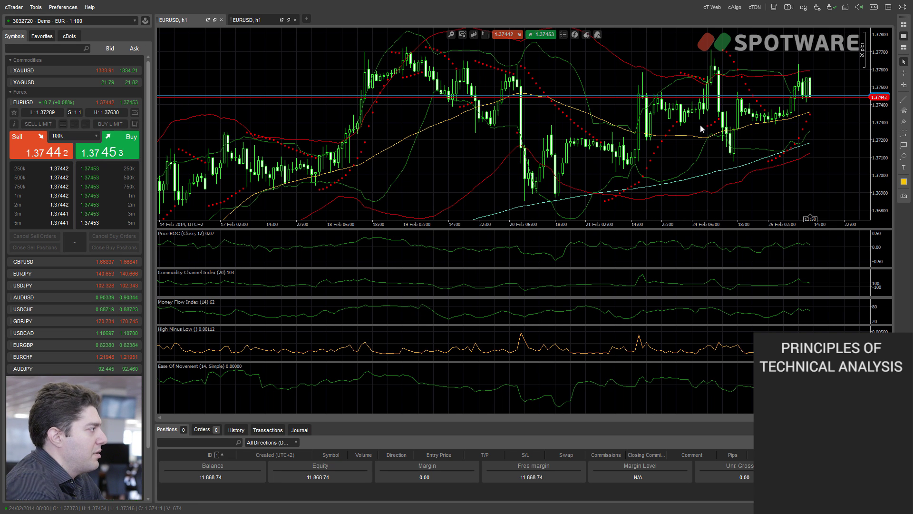
Step: Inspect the orange trendline on the second EURUSD tab, then shift the chart left for future space
middle_click(677, 124)
middle_click(677, 124)
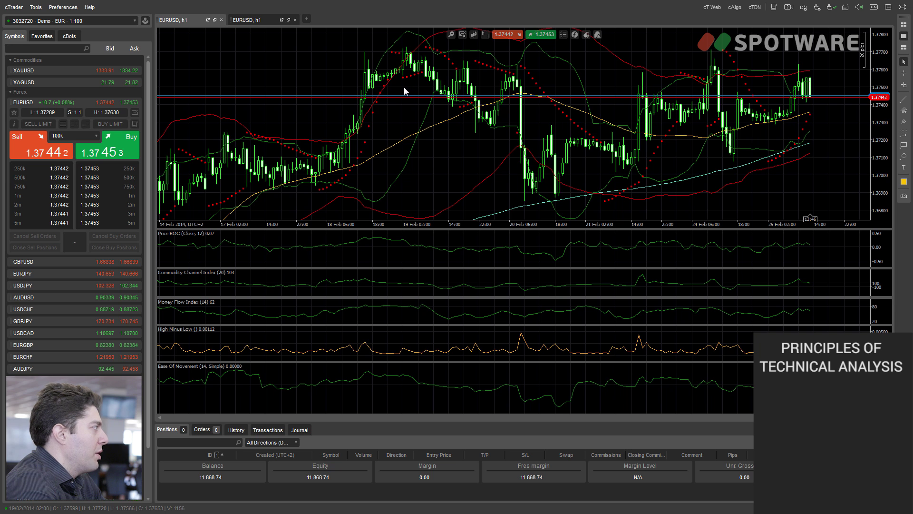
left_click(252, 21)
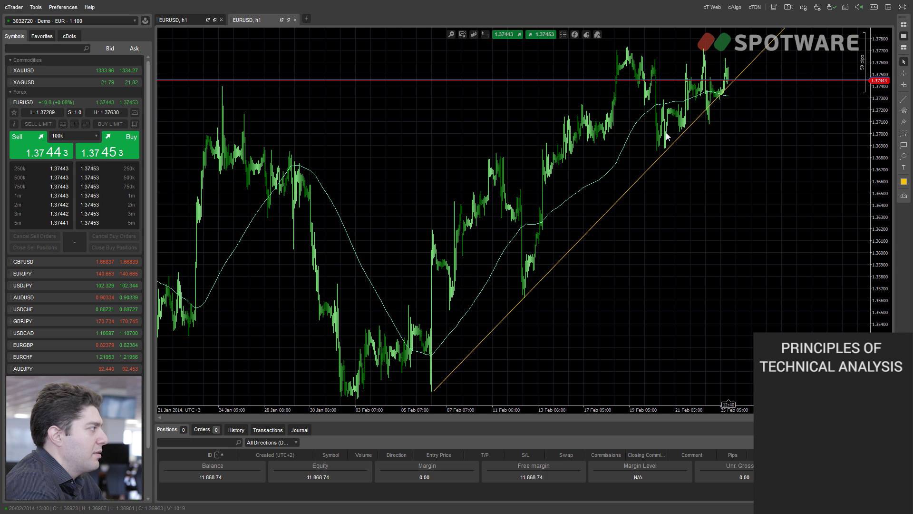
left_click(671, 147)
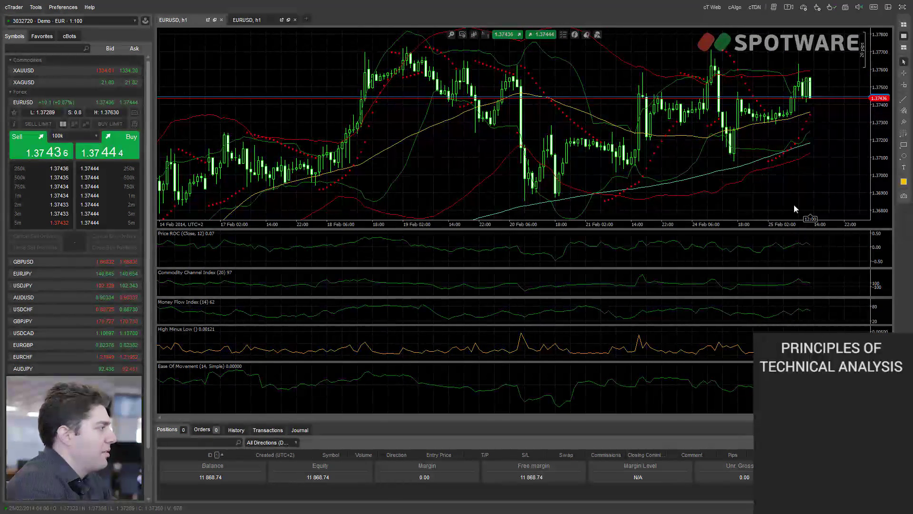
left_click_drag(808, 219, 695, 222)
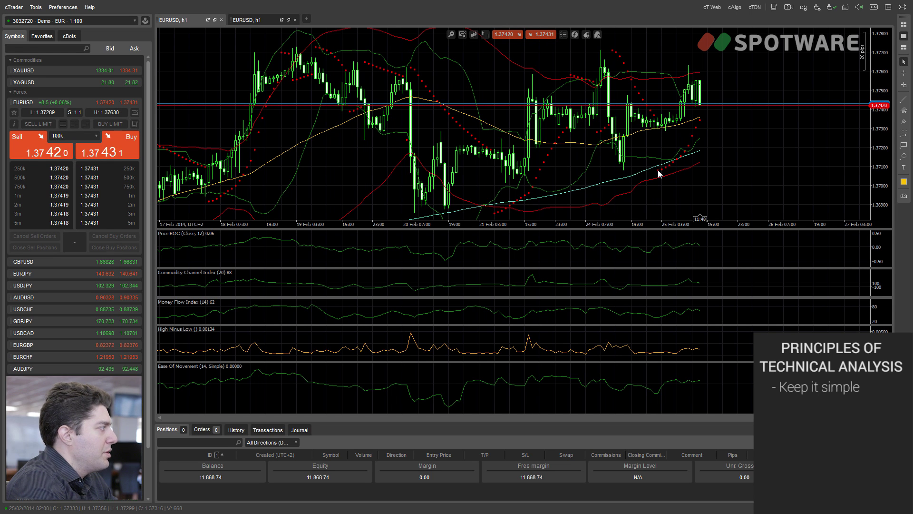
middle_click(622, 196)
middle_click(619, 194)
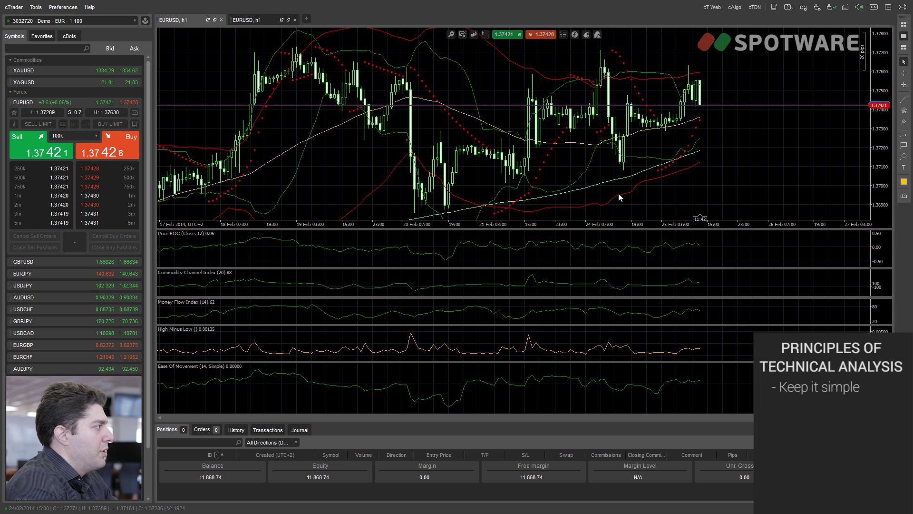
middle_click(620, 196)
middle_click(620, 197)
middle_click(355, 112)
middle_click(662, 113)
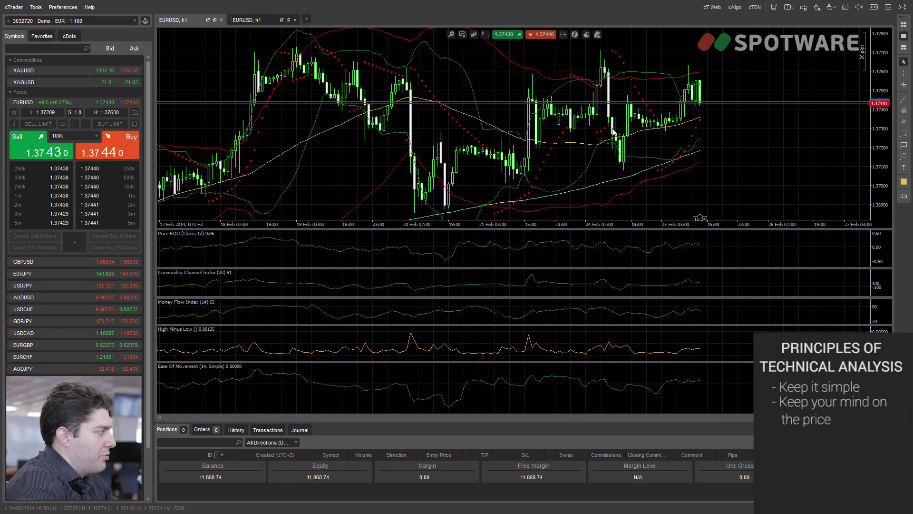
middle_click(692, 101)
middle_click(582, 261)
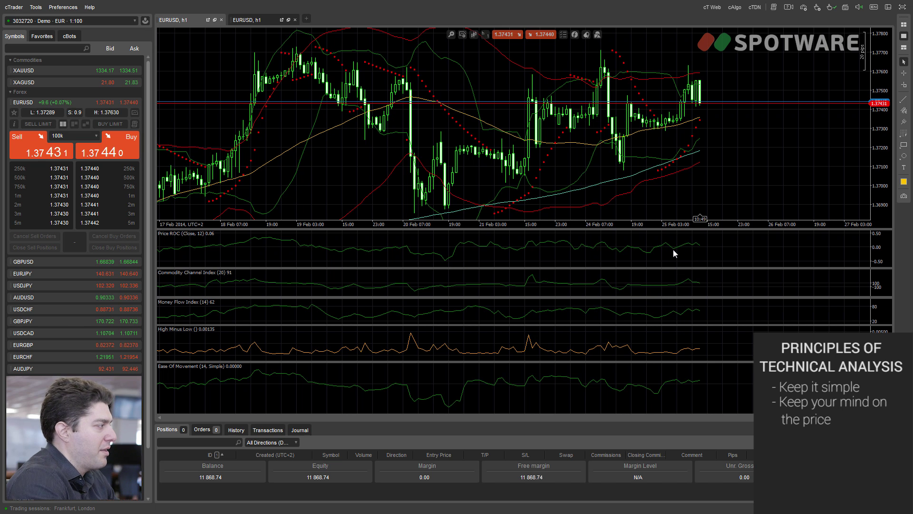
middle_click(678, 235)
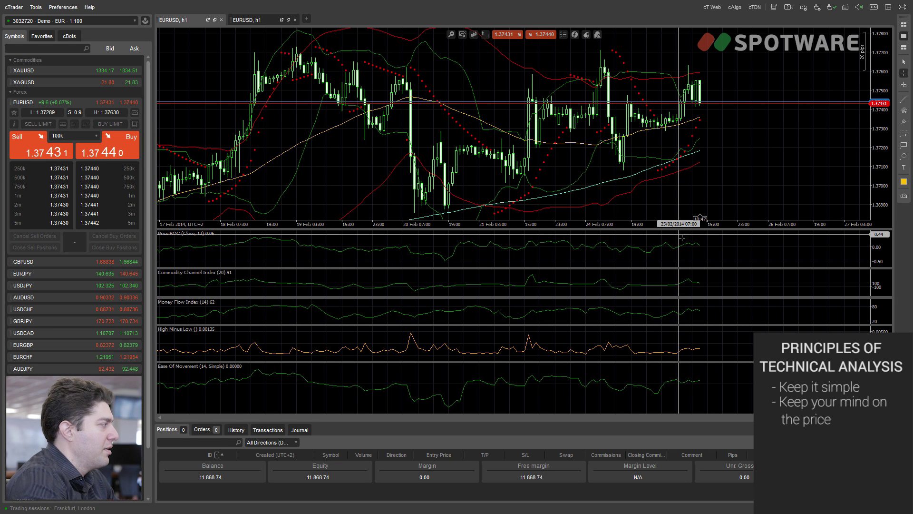
middle_click(441, 277)
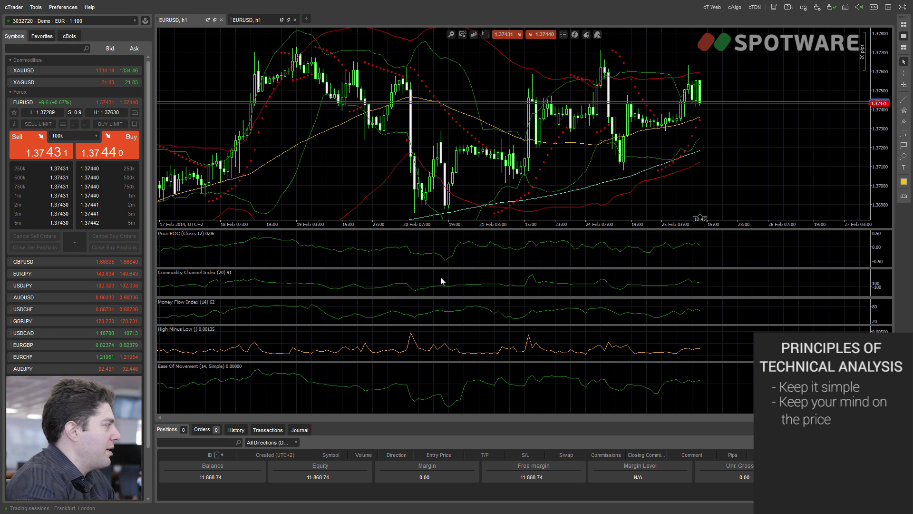
middle_click(472, 256)
middle_click(472, 255)
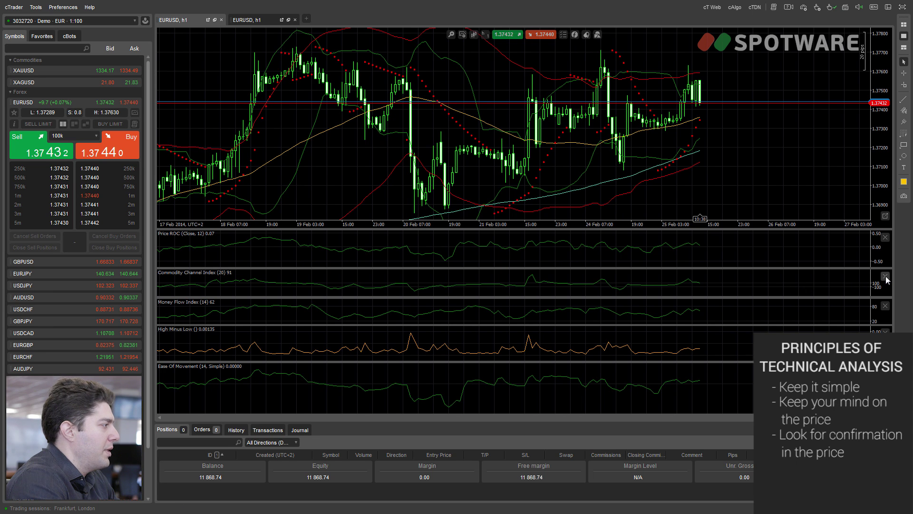
Step: Close the Commodity Channel Index pane
left_click(885, 276)
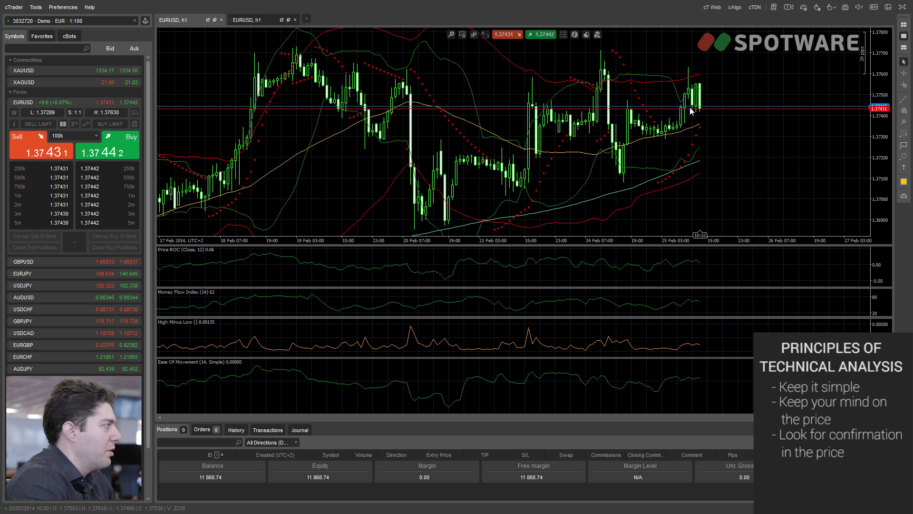
middle_click(614, 115)
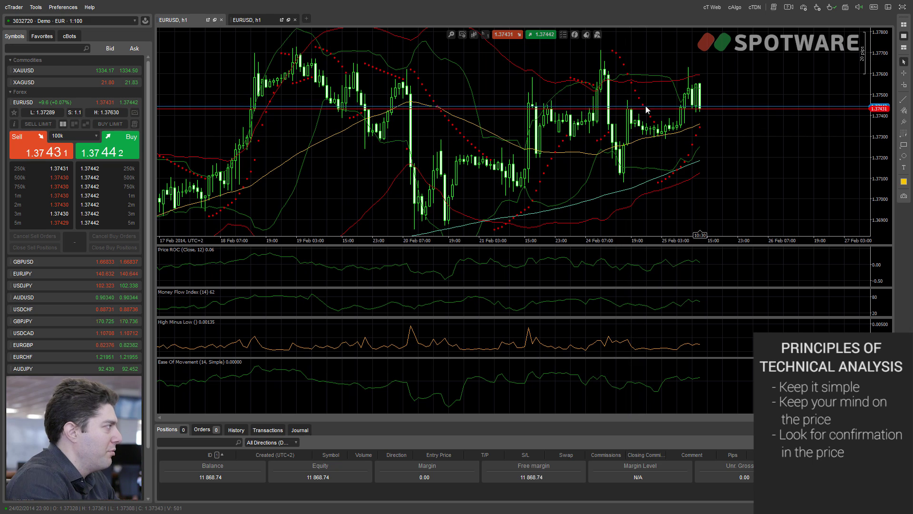
right_click(597, 42)
left_click(461, 76)
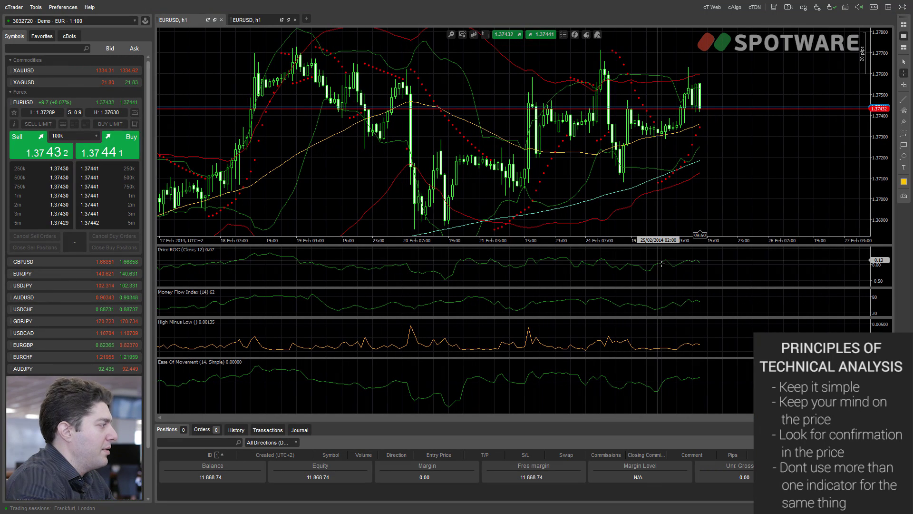
Step: Close the High Minus Low pane and read prices with the crosshair
left_click(884, 326)
middle_click(647, 306)
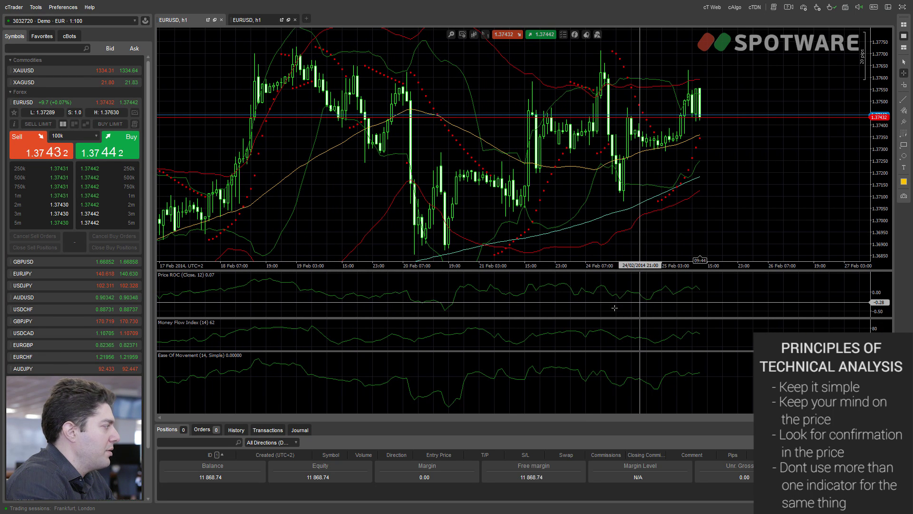
middle_click(582, 309)
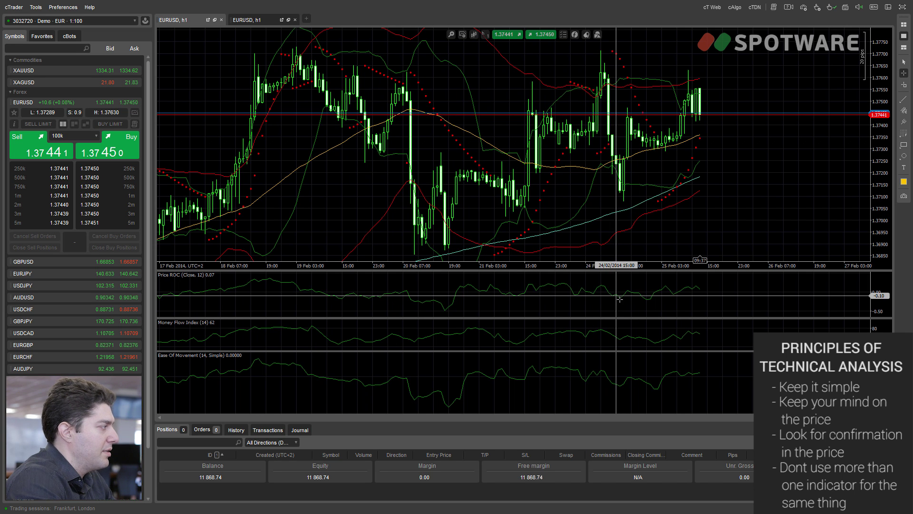
middle_click(606, 305)
middle_click(607, 305)
middle_click(591, 292)
middle_click(591, 292)
middle_click(592, 292)
middle_click(591, 287)
middle_click(590, 299)
middle_click(587, 307)
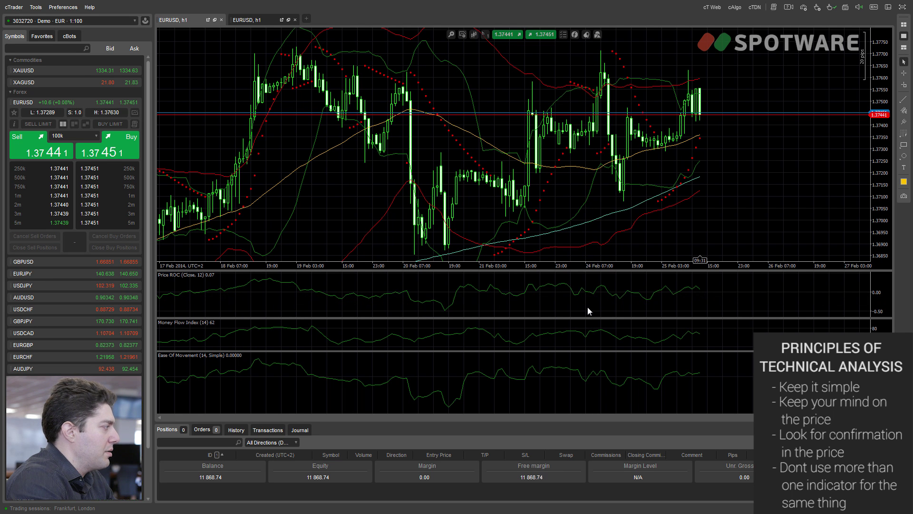
middle_click(591, 310)
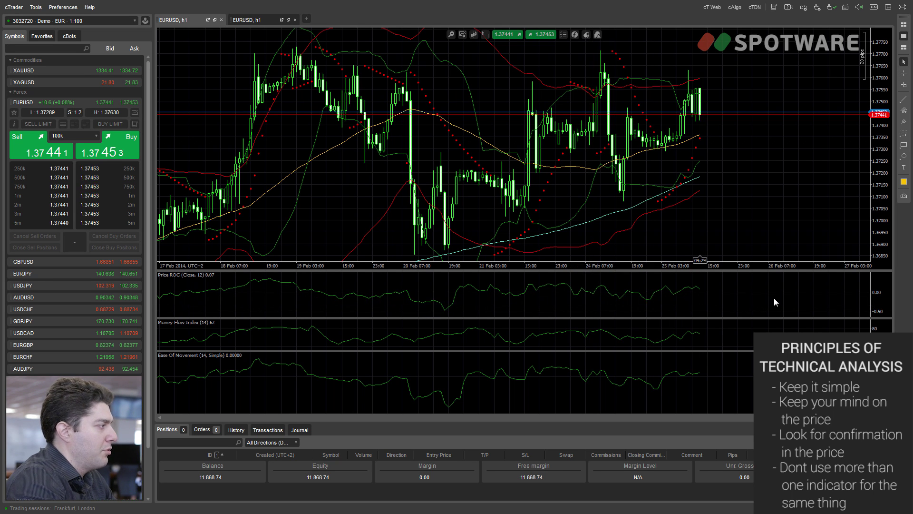
Step: Close the Price ROC and Money Flow Index panes
left_click(886, 279)
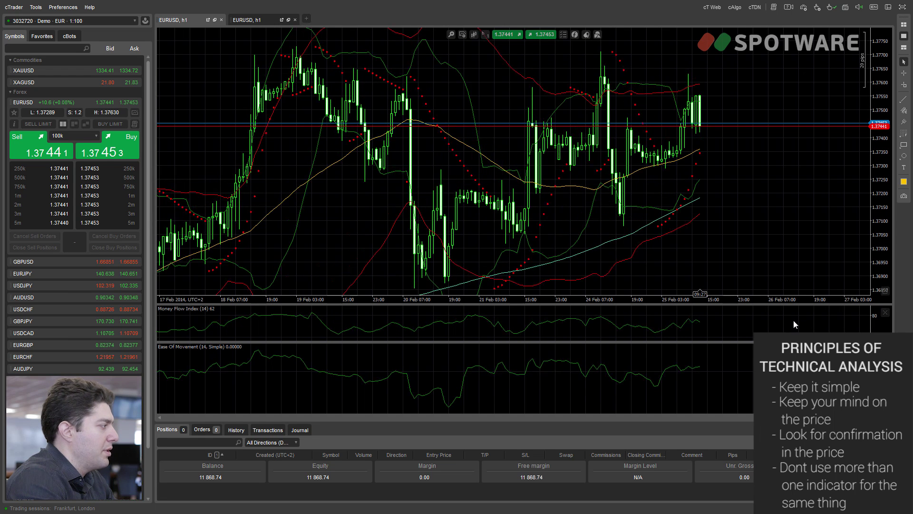
left_click(885, 313)
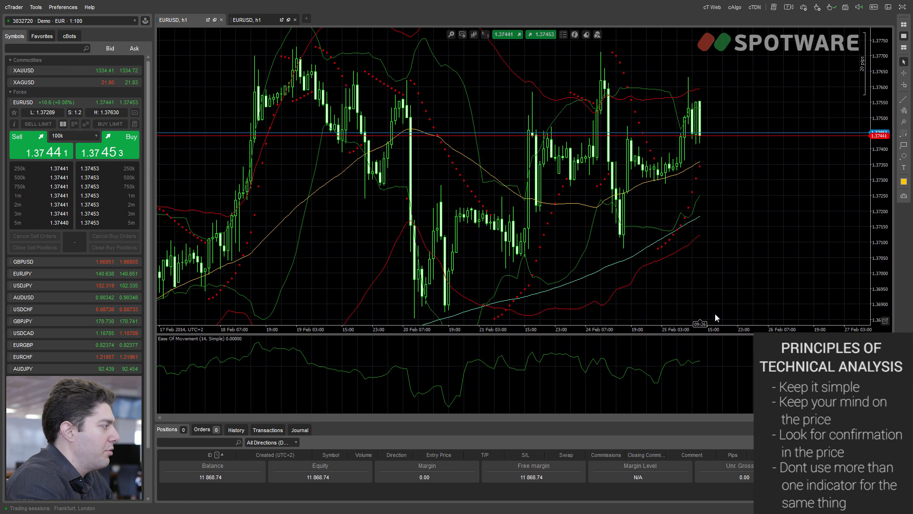
middle_click(608, 246)
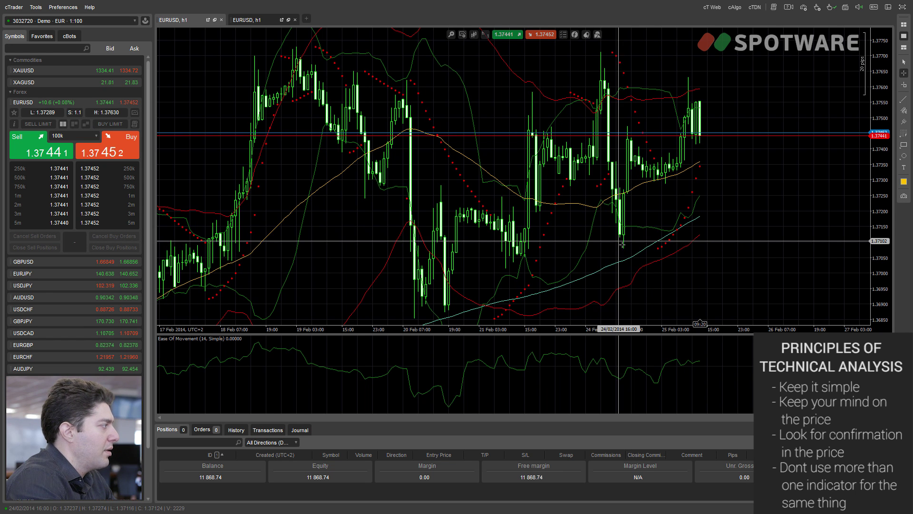
middle_click(582, 247)
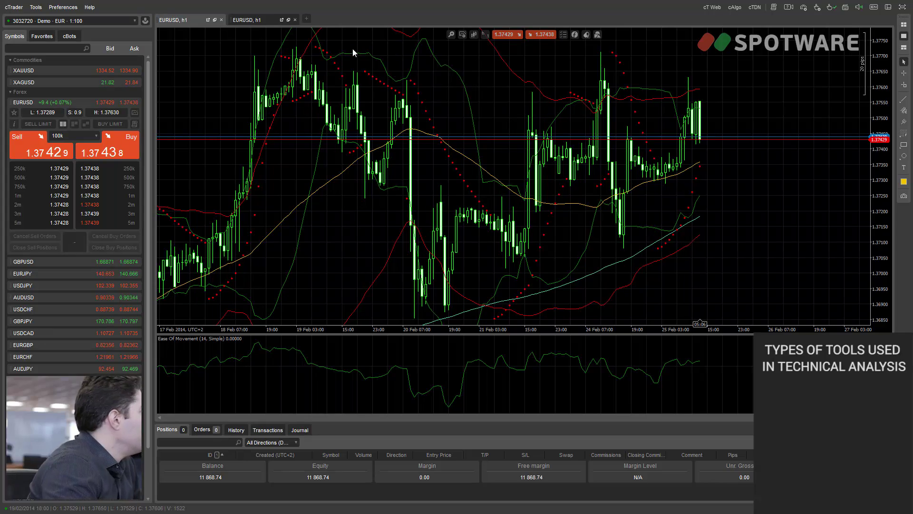
left_click(222, 20)
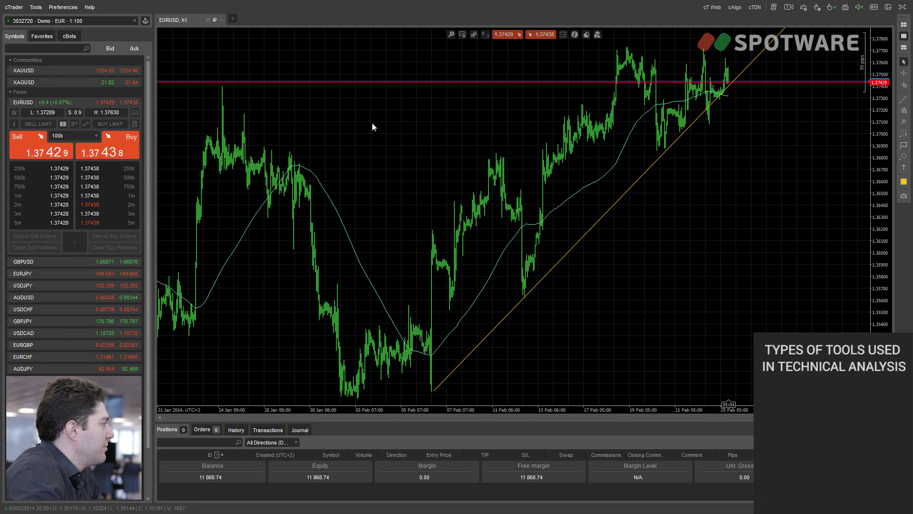
left_click(452, 36)
left_click(452, 36)
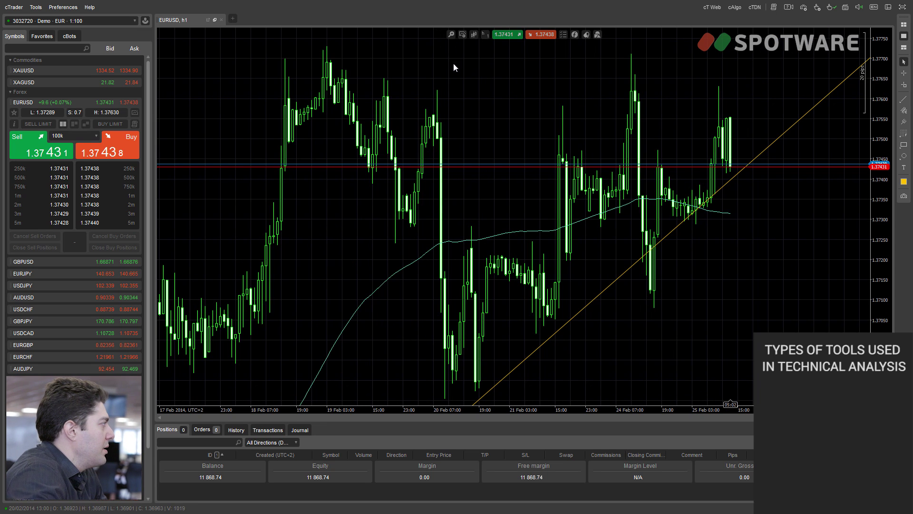
left_click(451, 35)
left_click(451, 36)
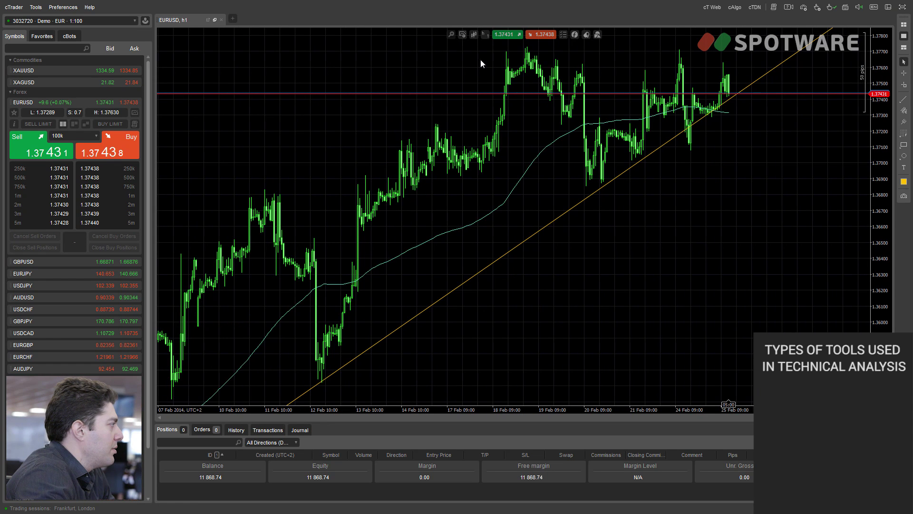
left_click(517, 253)
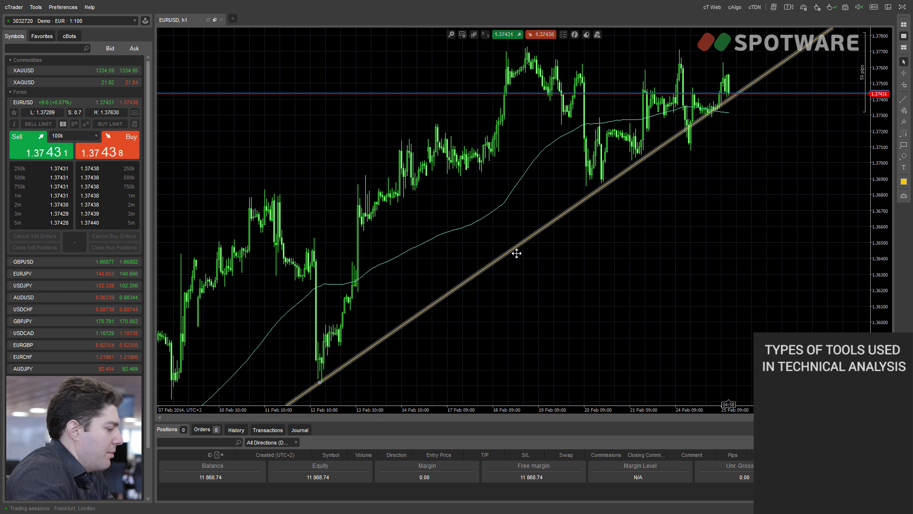
key("Delete")
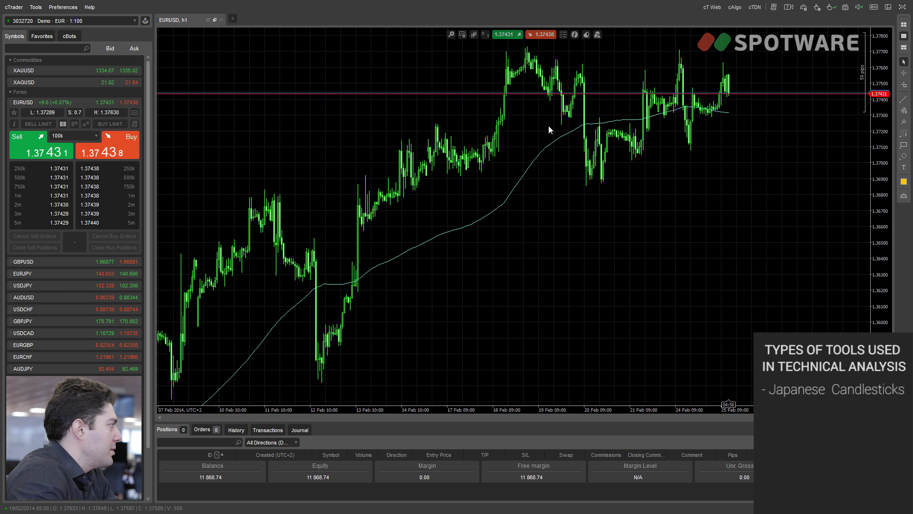
left_click(451, 35)
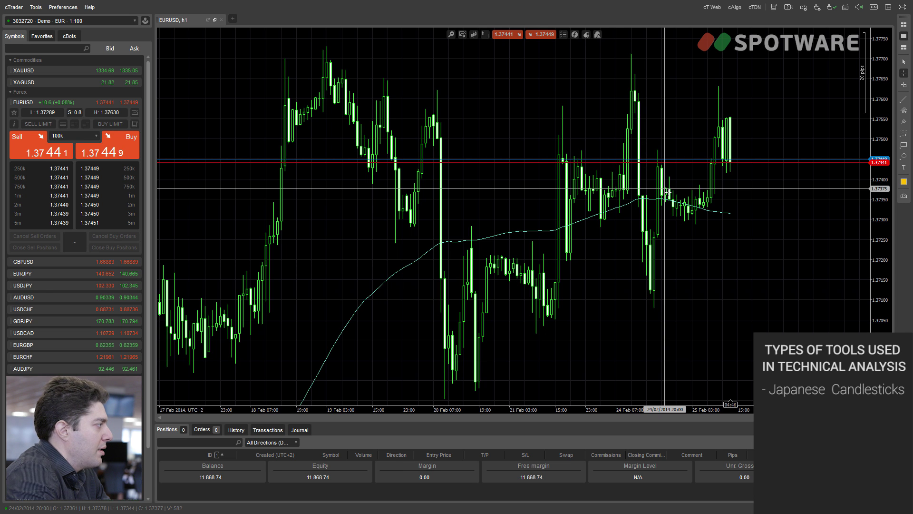
middle_click(709, 138)
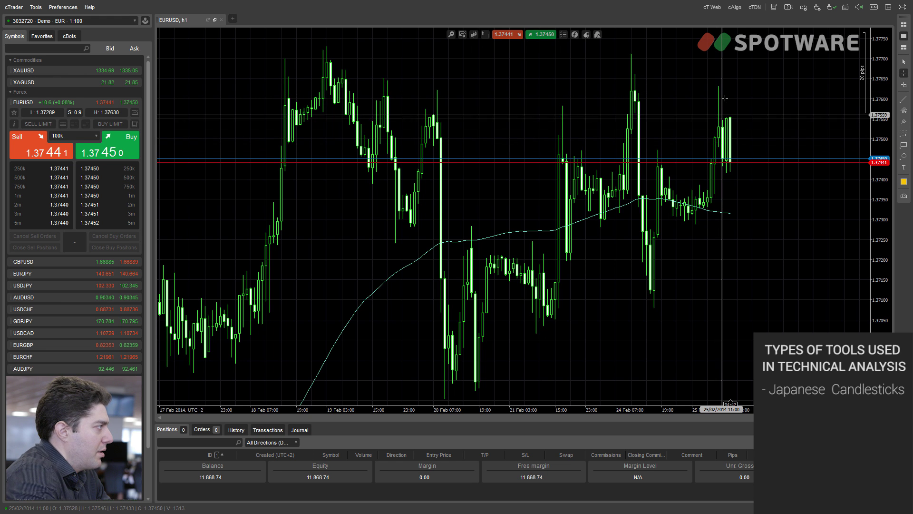
middle_click(721, 105)
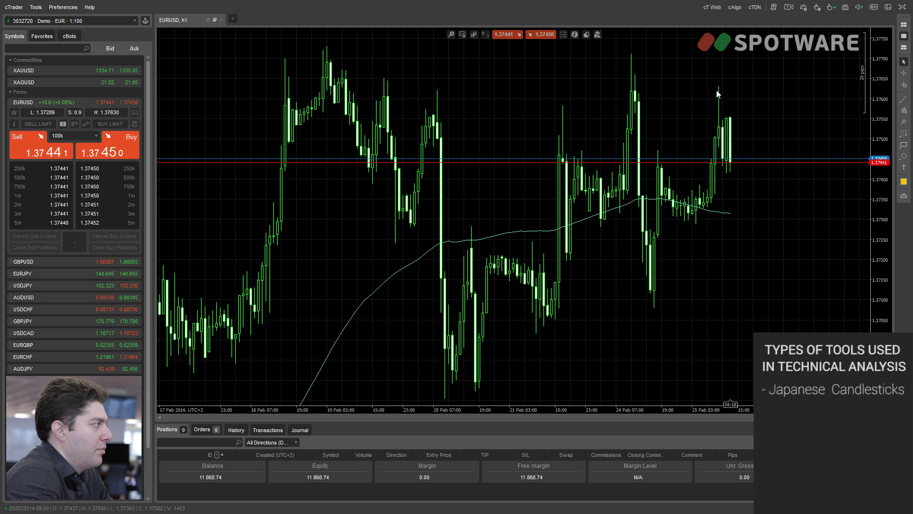
middle_click(719, 127)
middle_click(718, 129)
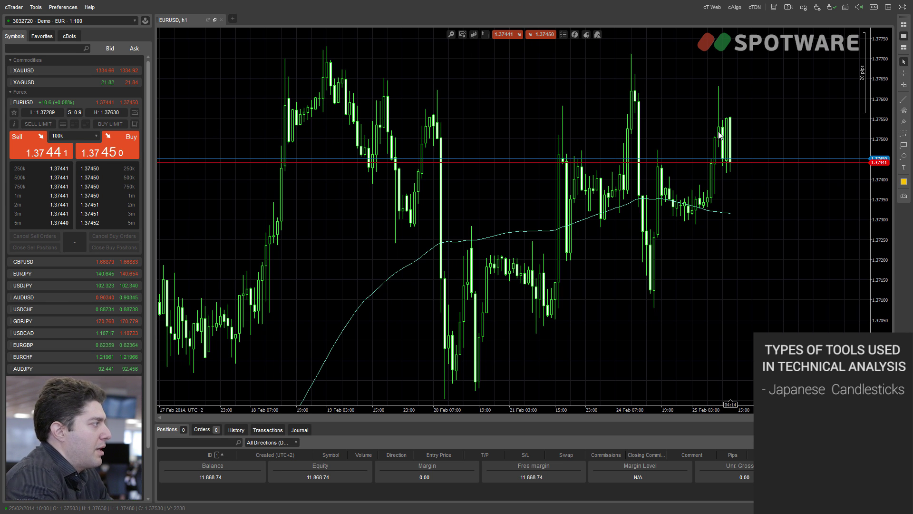
middle_click(719, 134)
middle_click(703, 133)
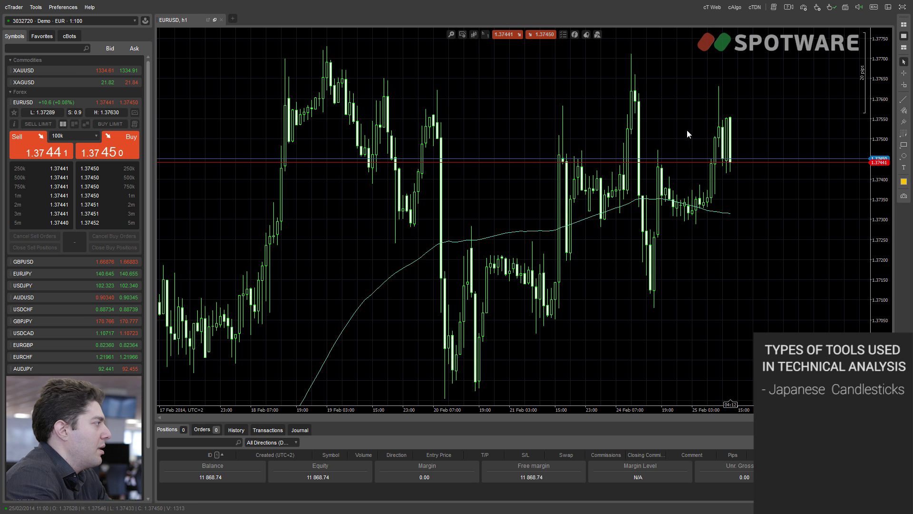
Step: Switch the EURUSD chart to 7-tick bars
left_click(473, 35)
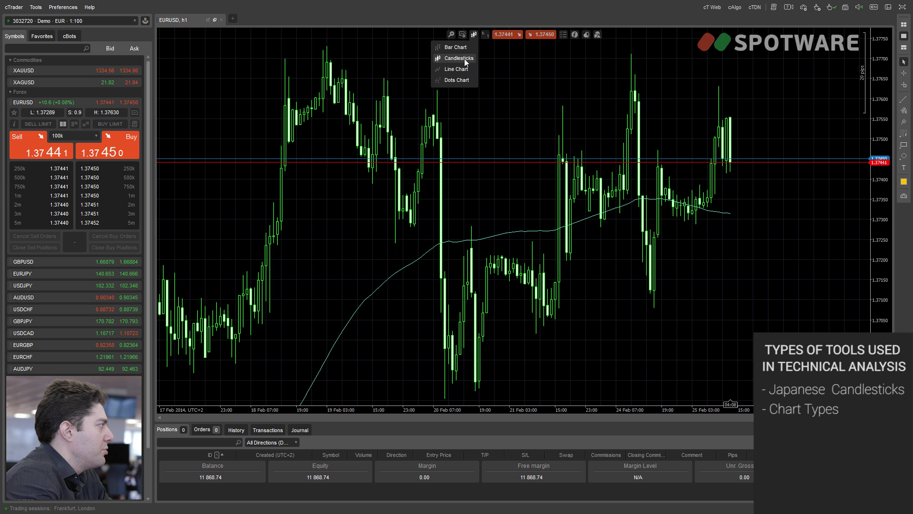
left_click(482, 34)
left_click(476, 34)
left_click(484, 37)
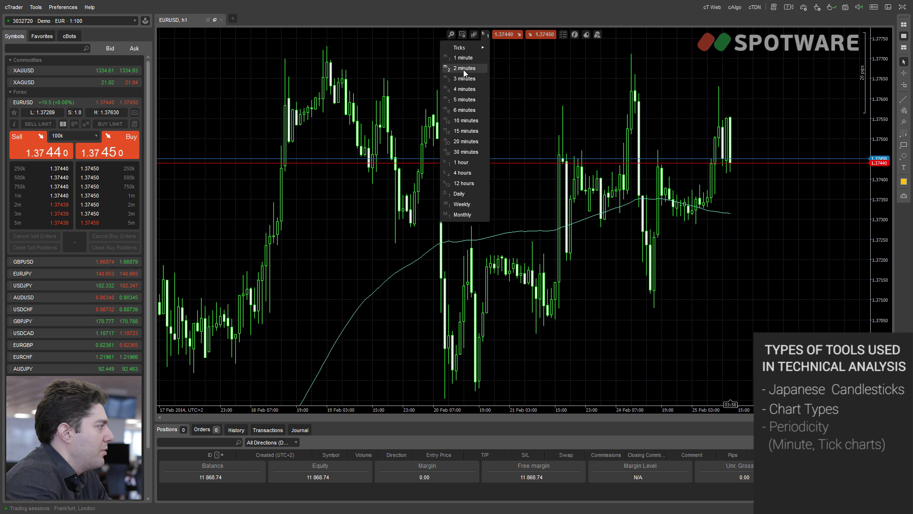
key("Escape")
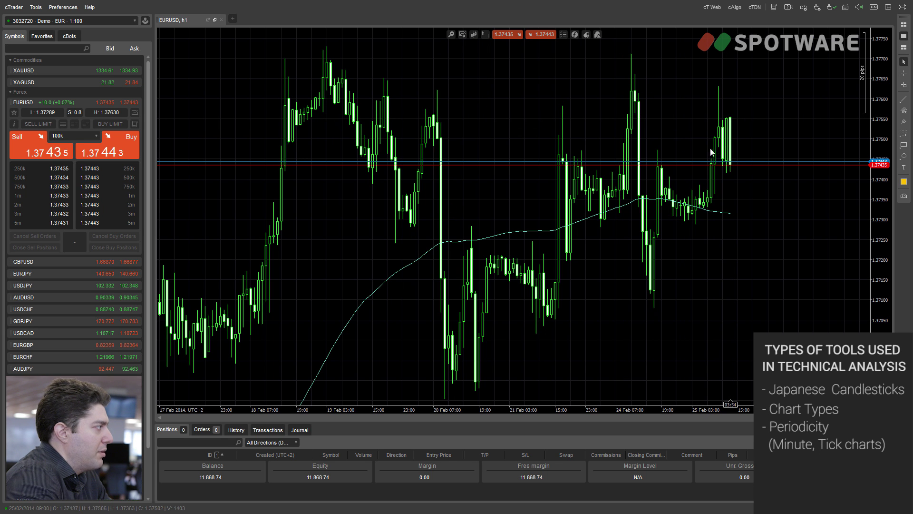
left_click(484, 35)
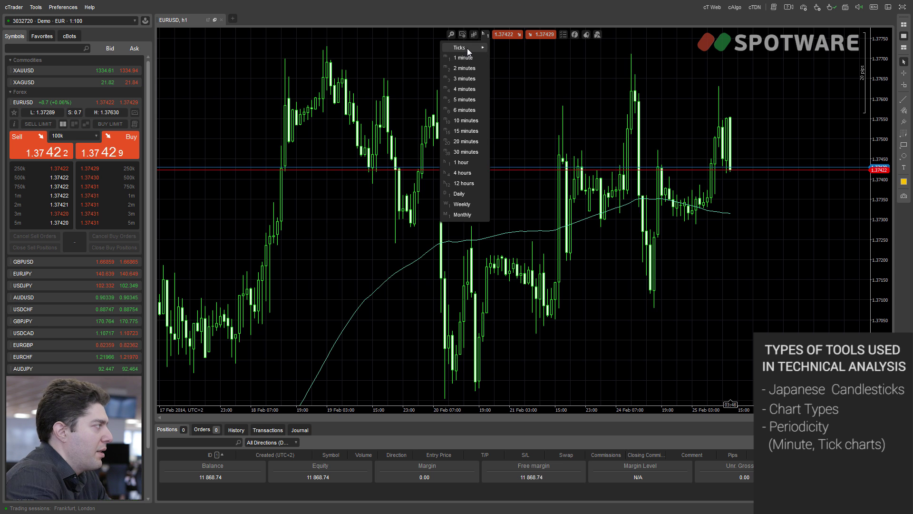
mouse_move(467, 48)
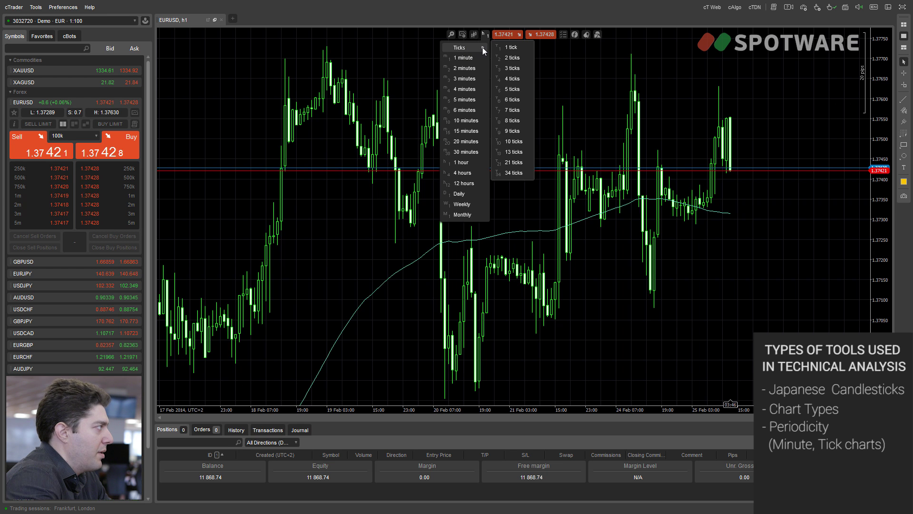
left_click(511, 111)
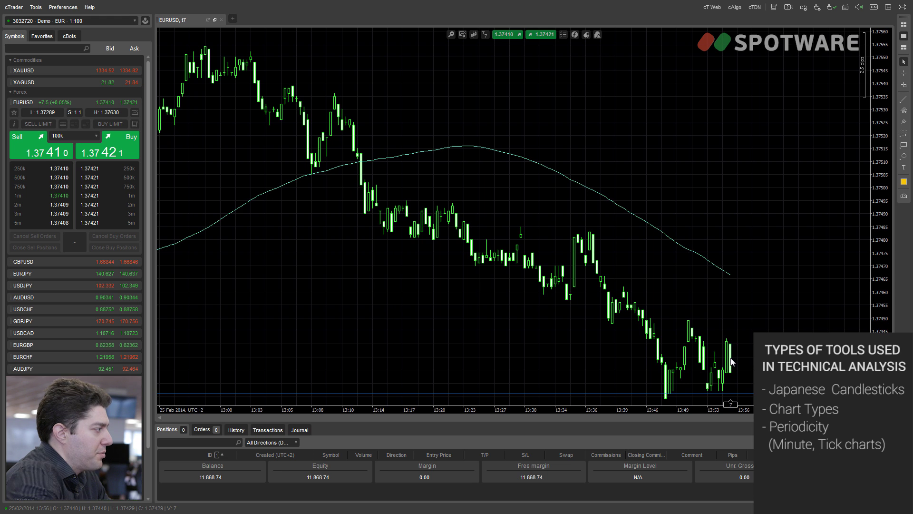
middle_click(728, 324)
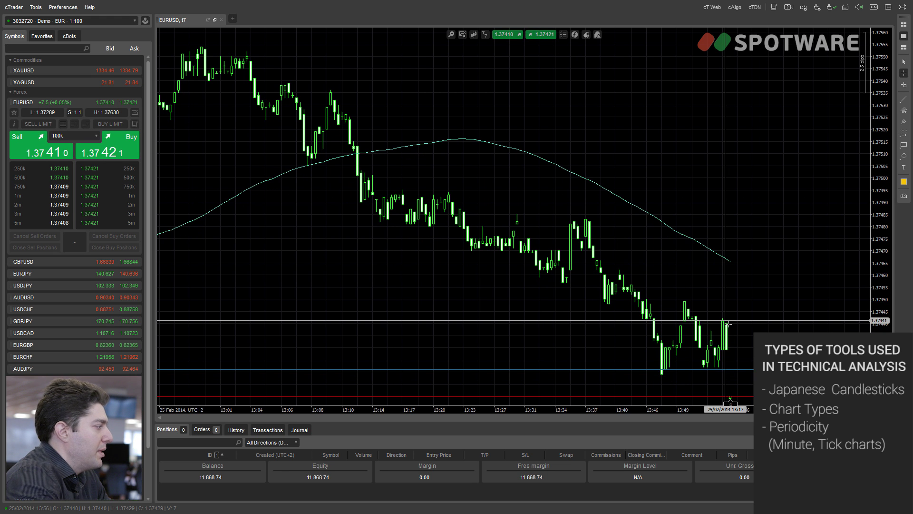
Step: Change the chart type to OHLC Bar Chart
left_click(474, 35)
left_click(461, 56)
left_click(473, 35)
left_click(465, 39)
left_click(473, 36)
left_click(468, 47)
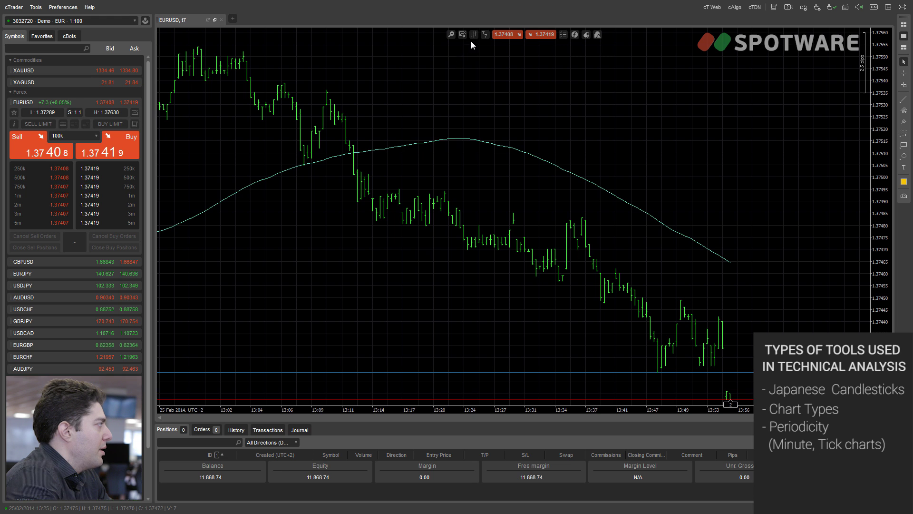
Step: Return to Candlesticks and set the timeframe to m1
left_click(473, 35)
left_click(463, 55)
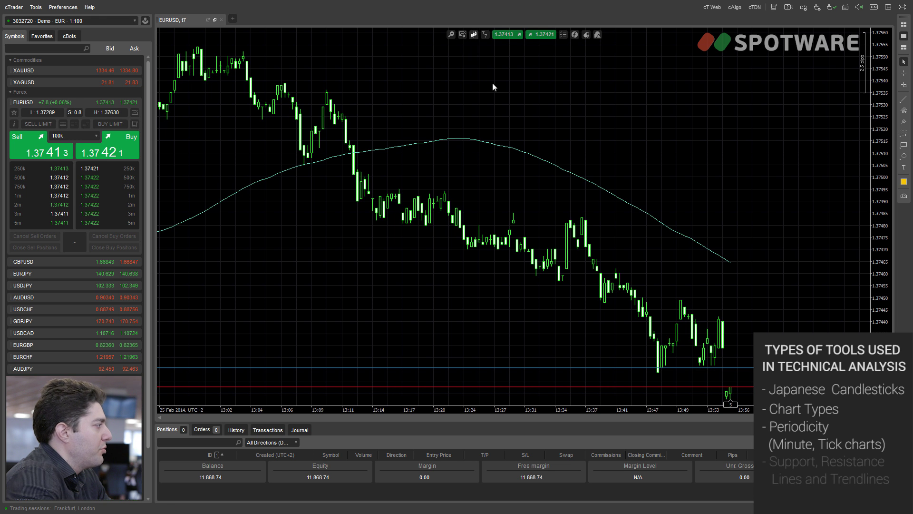
left_click(482, 36)
left_click(474, 59)
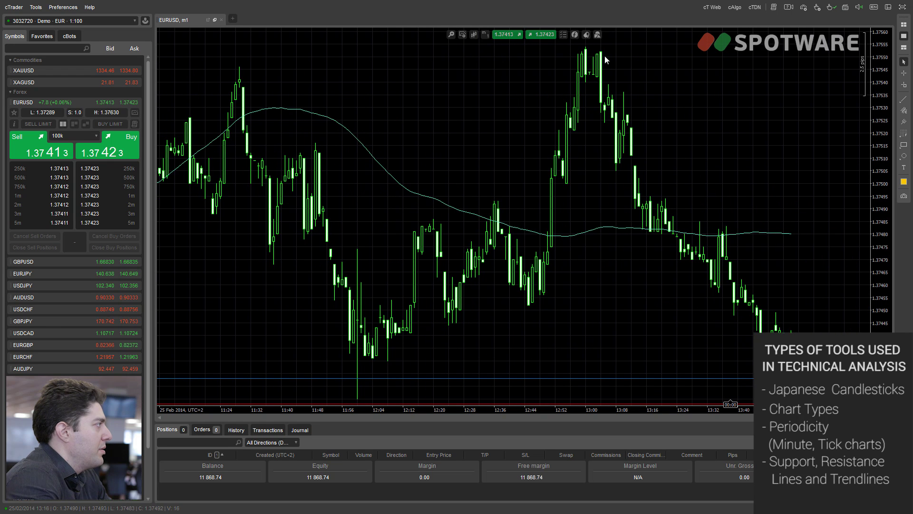
Step: Zoom out to the whole day and draw a rising trend line along the morning lows
left_click(597, 36)
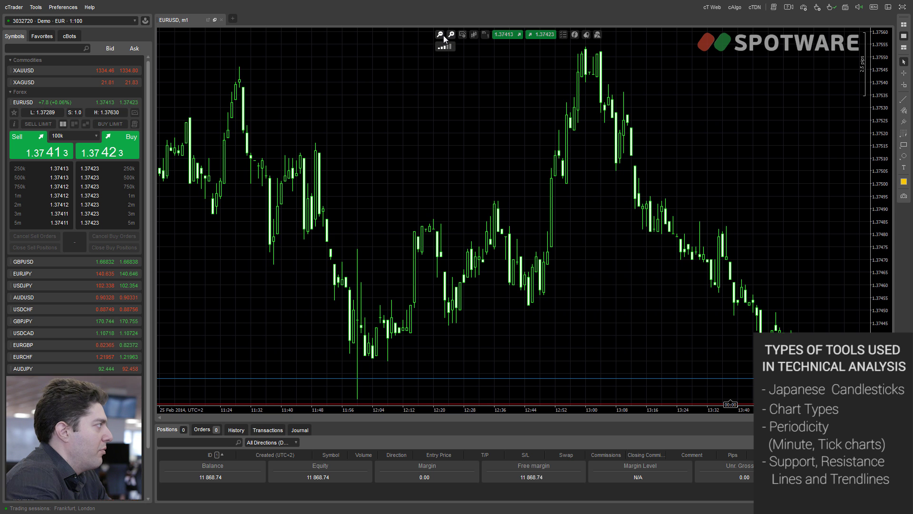
left_click(443, 35)
left_click(443, 35)
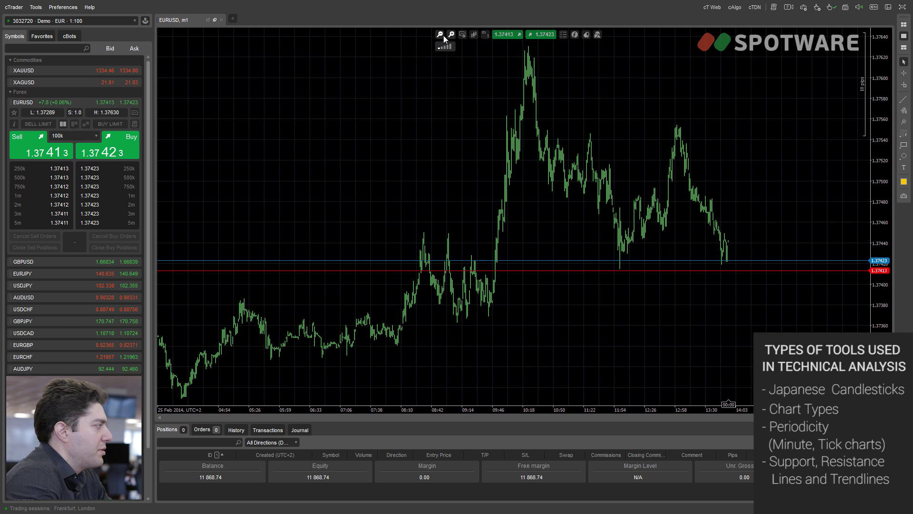
left_click(907, 103)
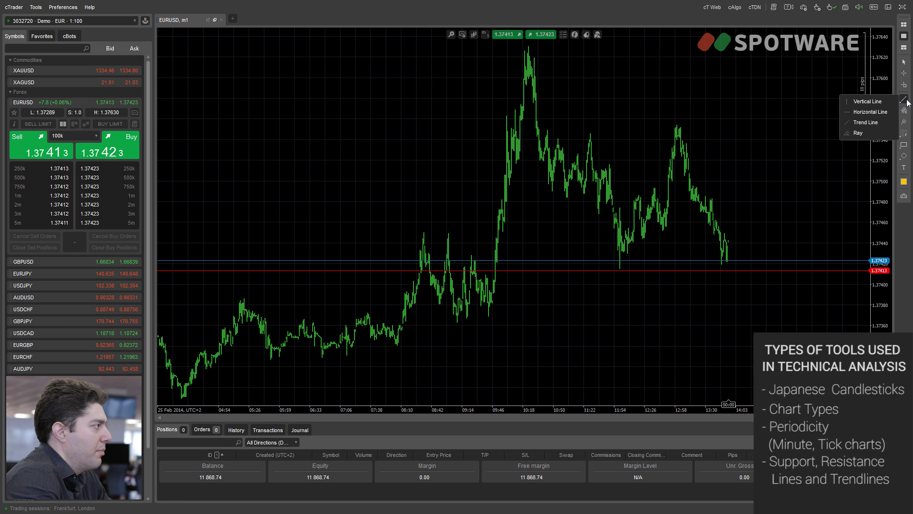
left_click(869, 120)
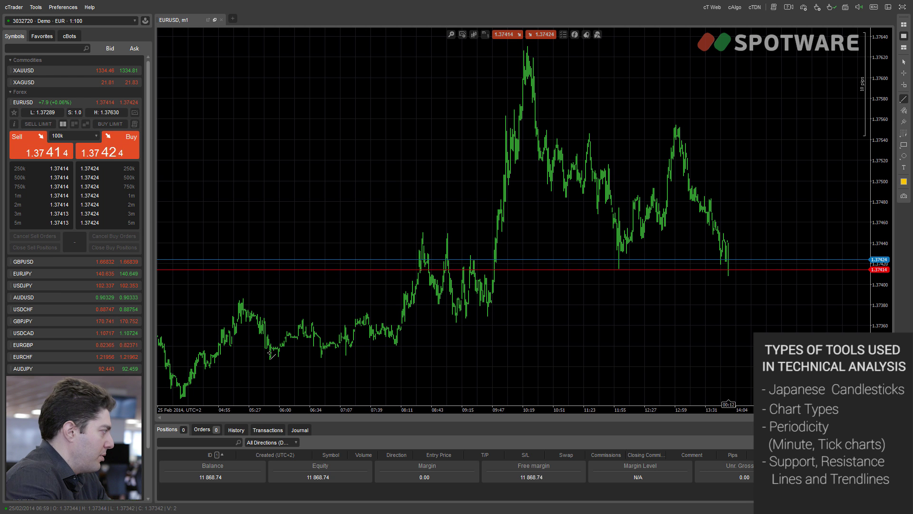
mouse_move(180, 402)
left_mouse_down()
mouse_move(331, 372)
mouse_move(458, 323)
left_mouse_up()
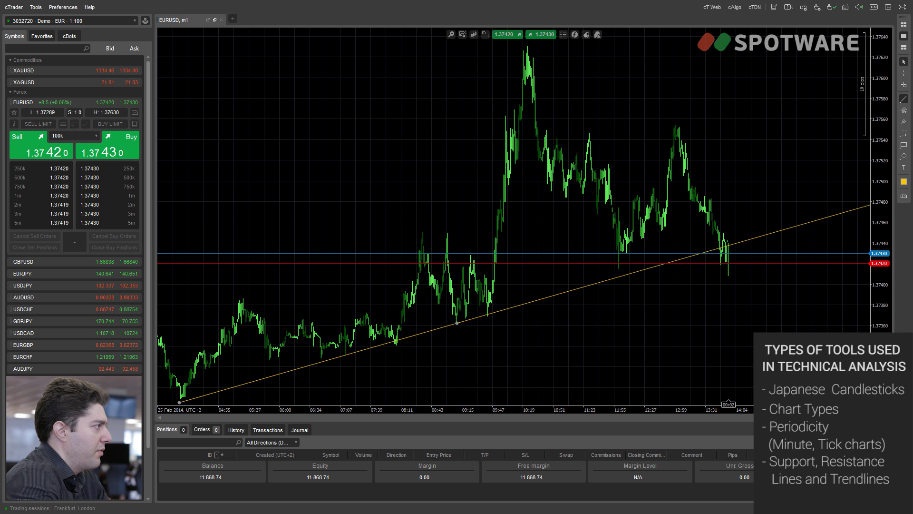
Step: Add a horizontal line at 1.37449
left_click(877, 112)
left_click(479, 235)
left_click_drag(479, 239, 479, 238)
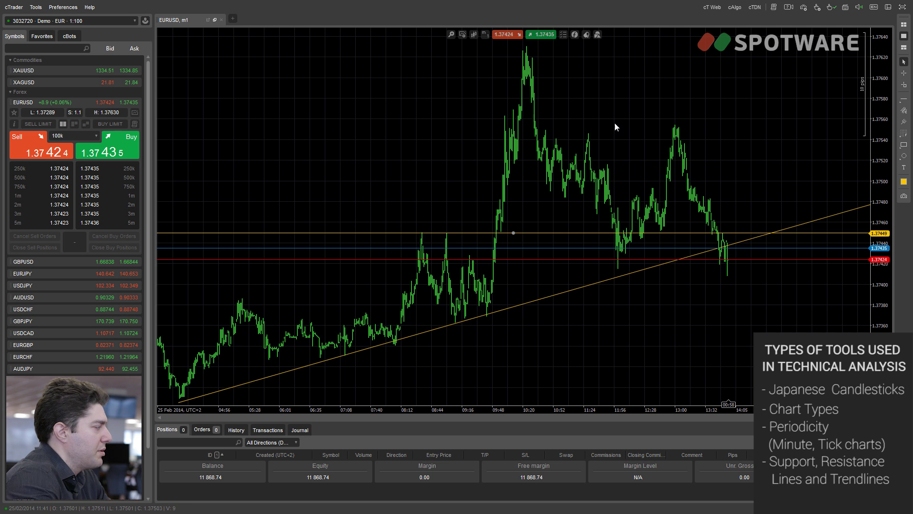
Step: Delete the trend line and the horizontal line
left_click(903, 112)
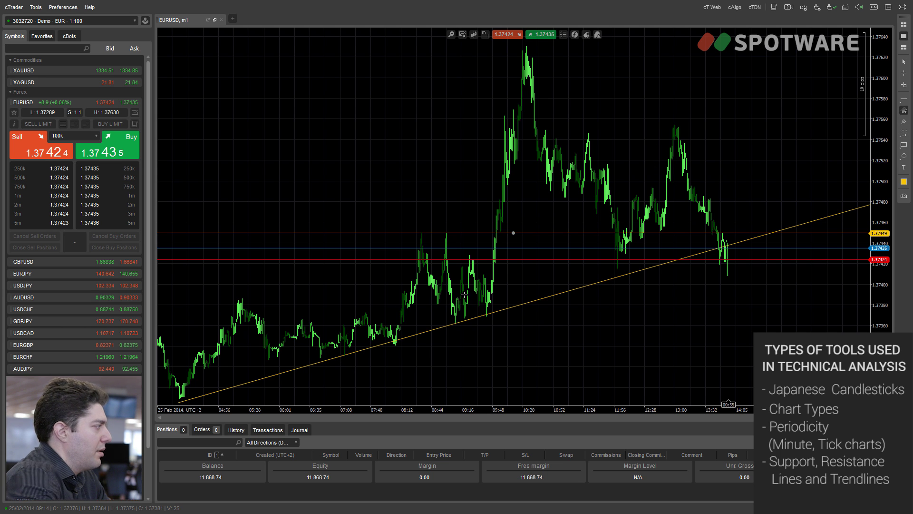
left_click(499, 307)
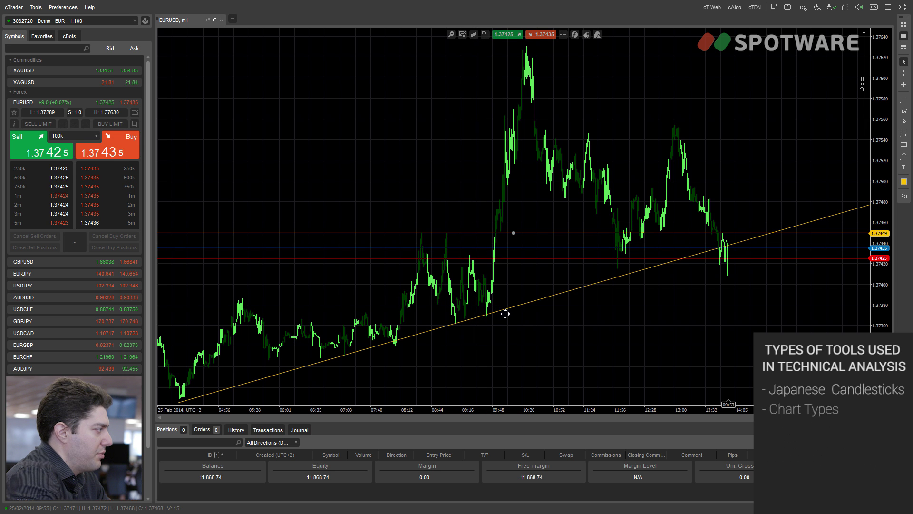
left_click(505, 313)
key("Delete")
left_click(508, 236)
key("Delete")
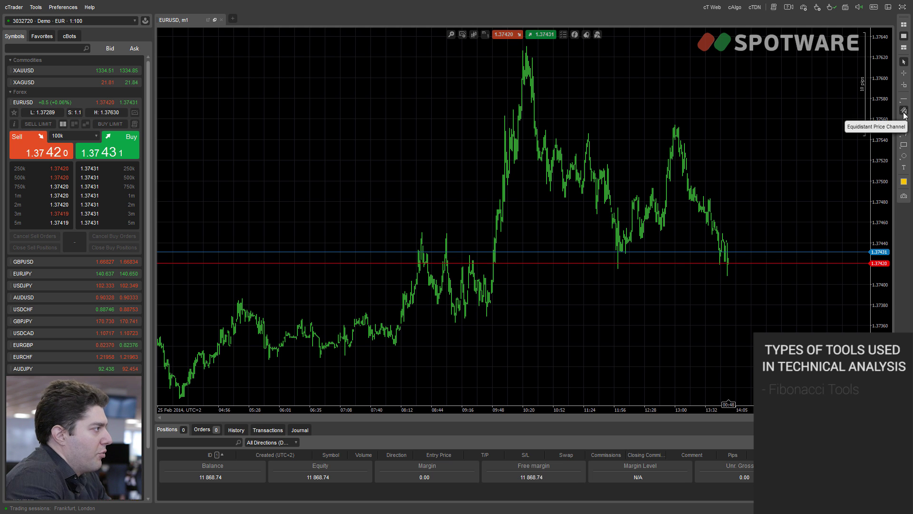
left_click(904, 133)
left_click(856, 135)
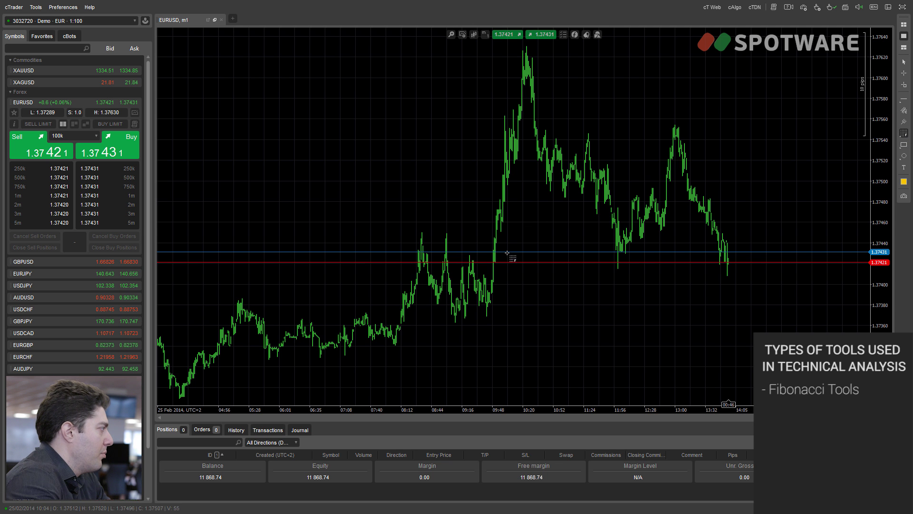
left_click_drag(421, 235, 385, 343)
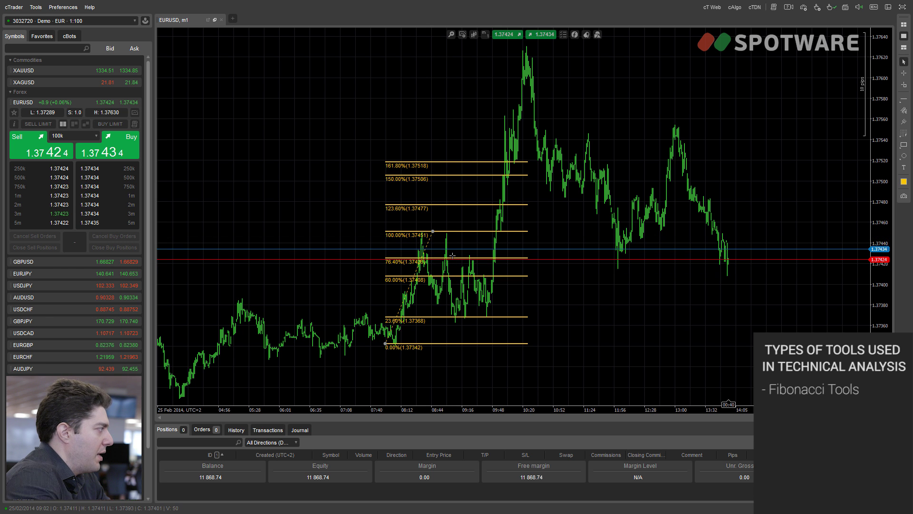
left_click(431, 243)
key("Delete")
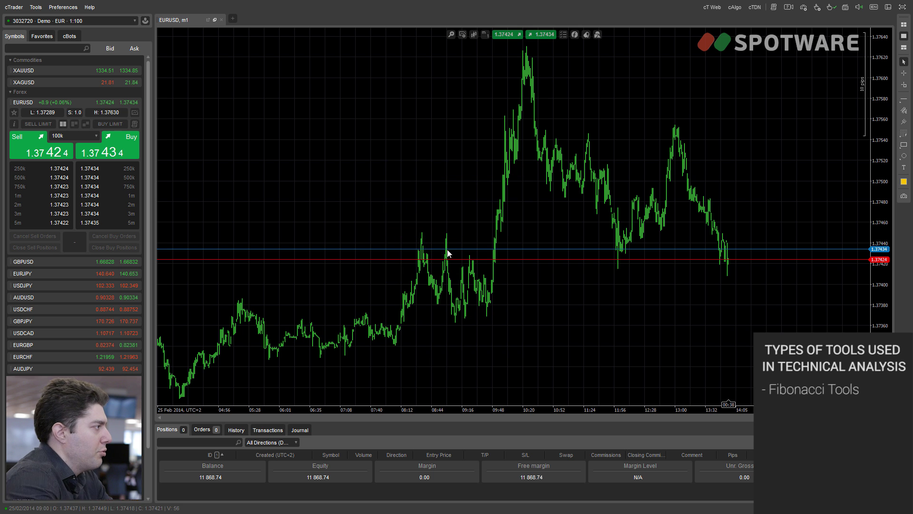
left_click(903, 133)
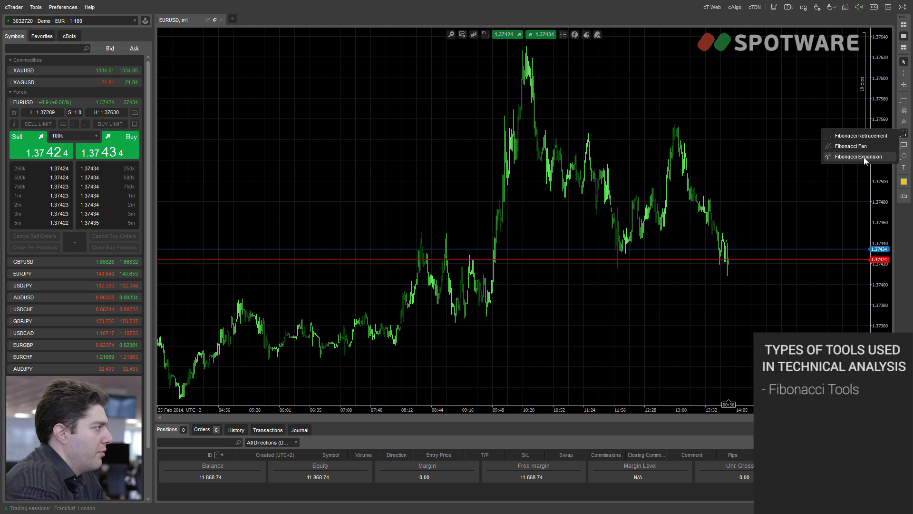
left_click(842, 159)
left_click(274, 354)
left_click(425, 230)
left_click(461, 324)
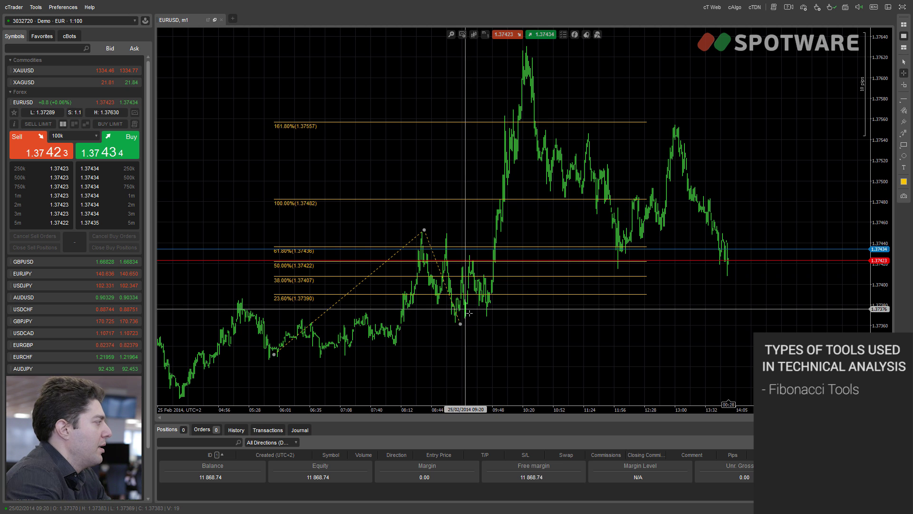
left_click(421, 240)
key("Delete")
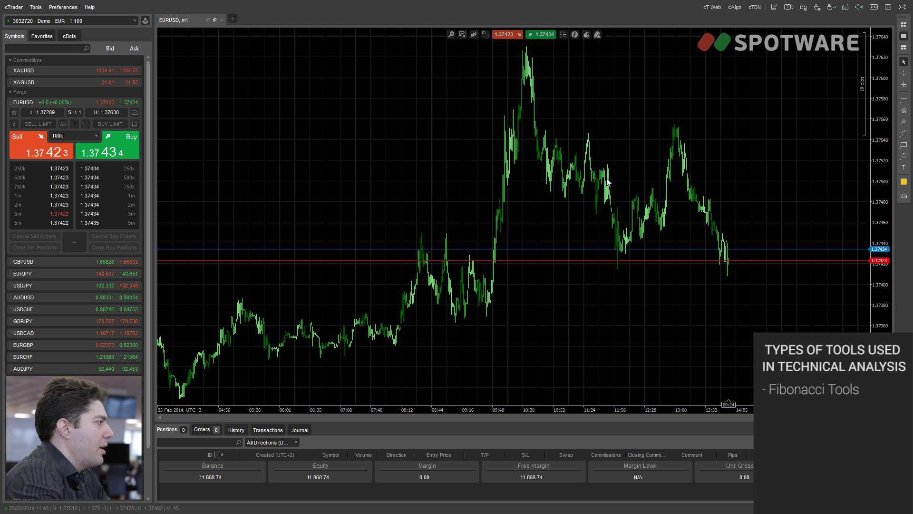
Step: Draw an Andrew's Pitchfork, then delete it from the chart
left_click(904, 123)
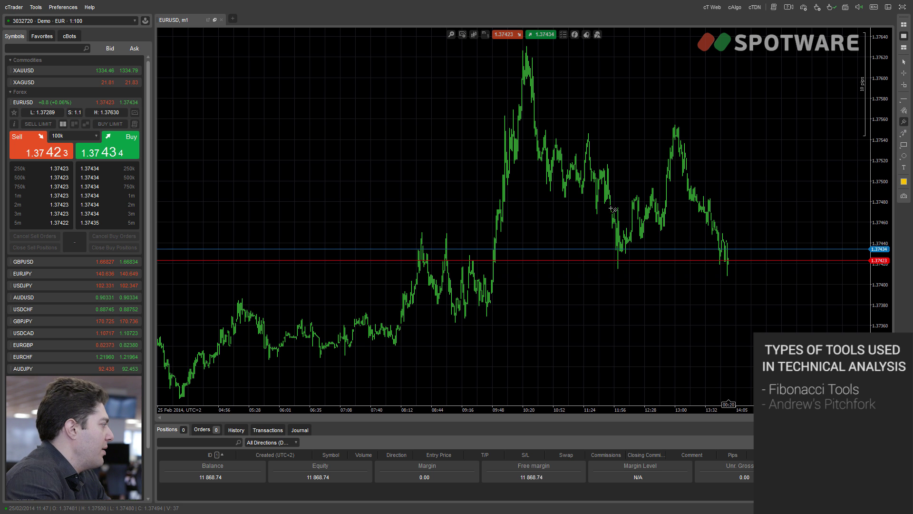
left_click(390, 345)
left_click(422, 233)
left_click(423, 329)
left_click_drag(424, 327, 456, 322)
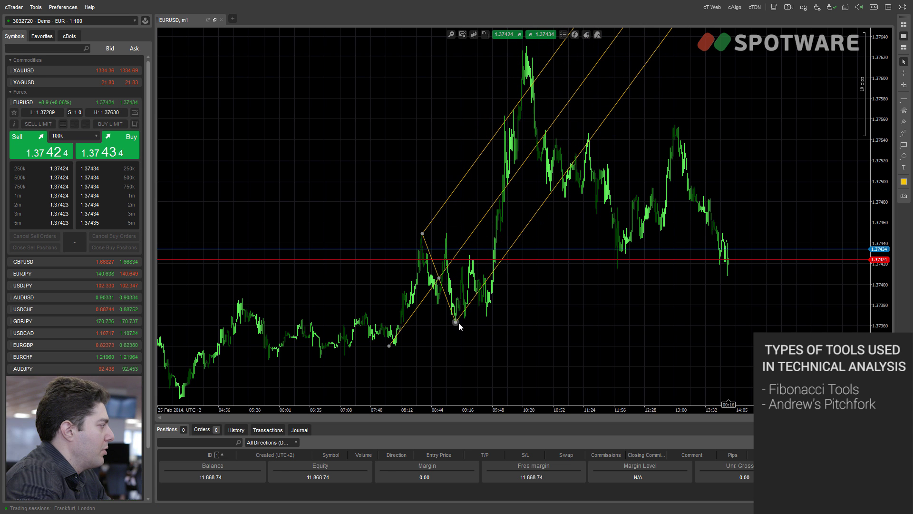
left_click(426, 305)
key("Delete")
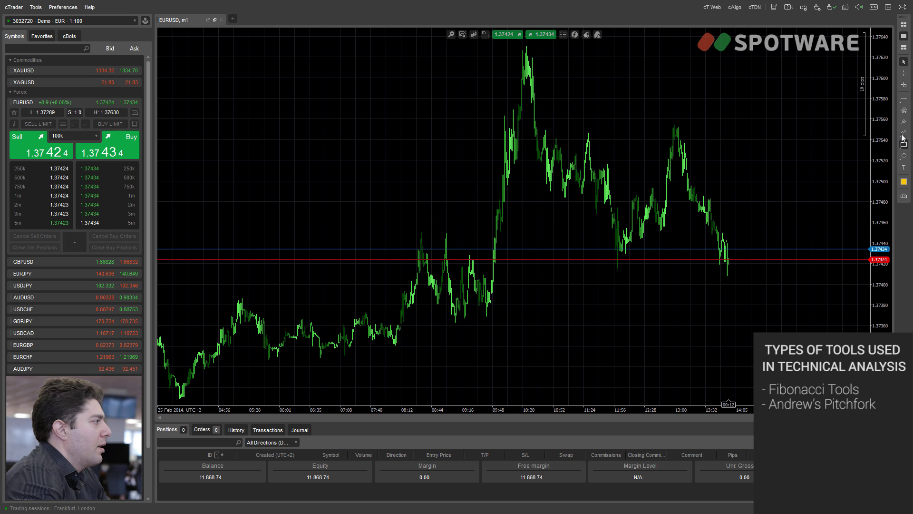
Step: Draw a rectangle around the late-morning rally and afternoon pullback
left_click(904, 145)
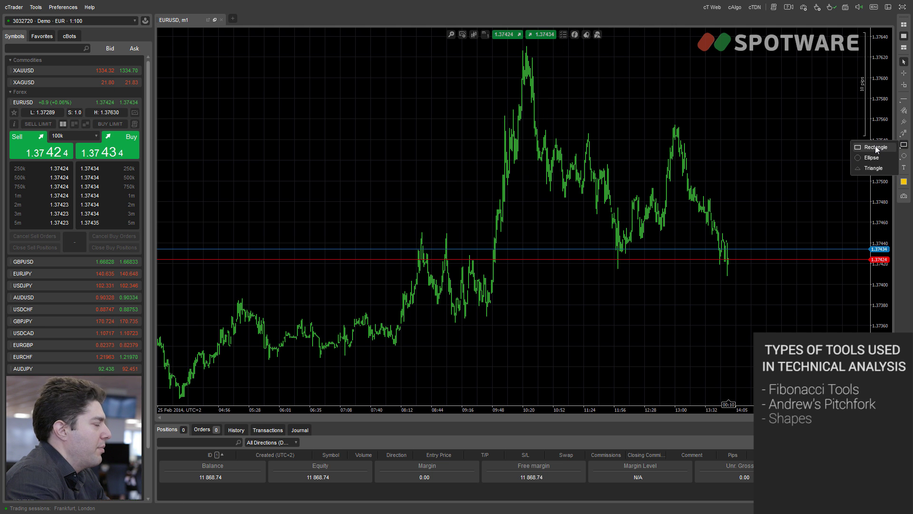
left_click(875, 147)
mouse_move(775, 96)
left_mouse_down()
mouse_move(585, 262)
mouse_move(399, 299)
mouse_move(410, 325)
left_mouse_up()
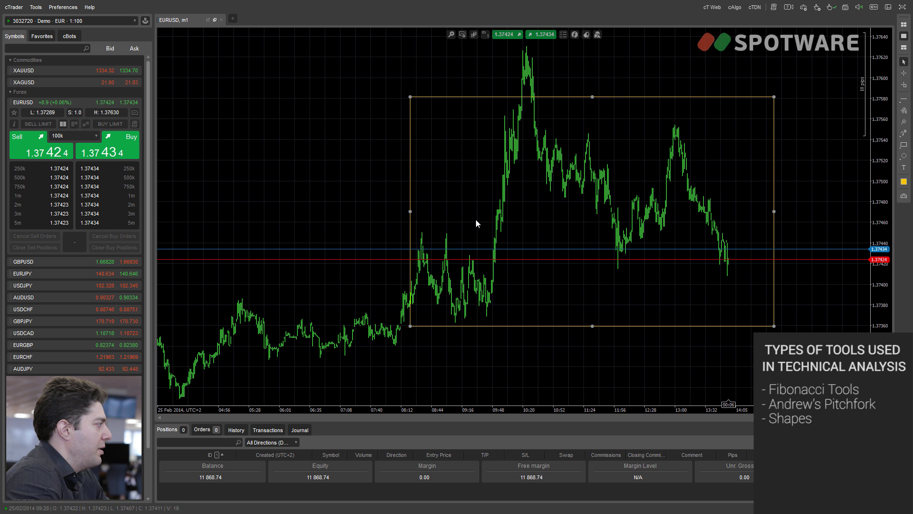
right_click(477, 221)
Step: Colour the rectangle black with its area filled black at full opacity
left_click(570, 98)
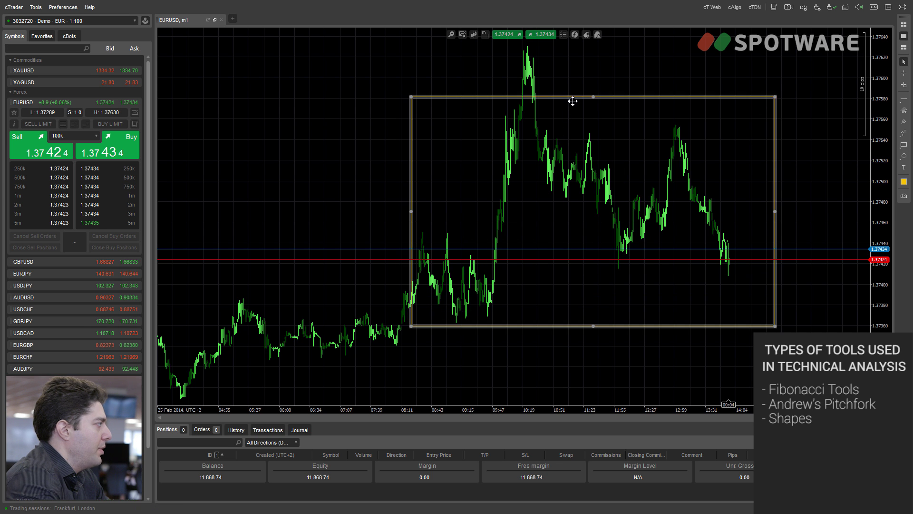
double_click(571, 97)
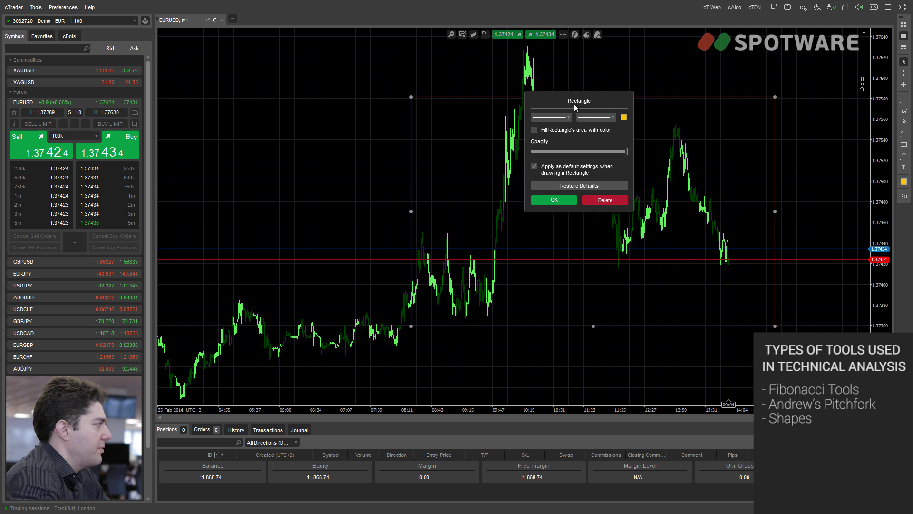
left_click(624, 117)
left_click(537, 152)
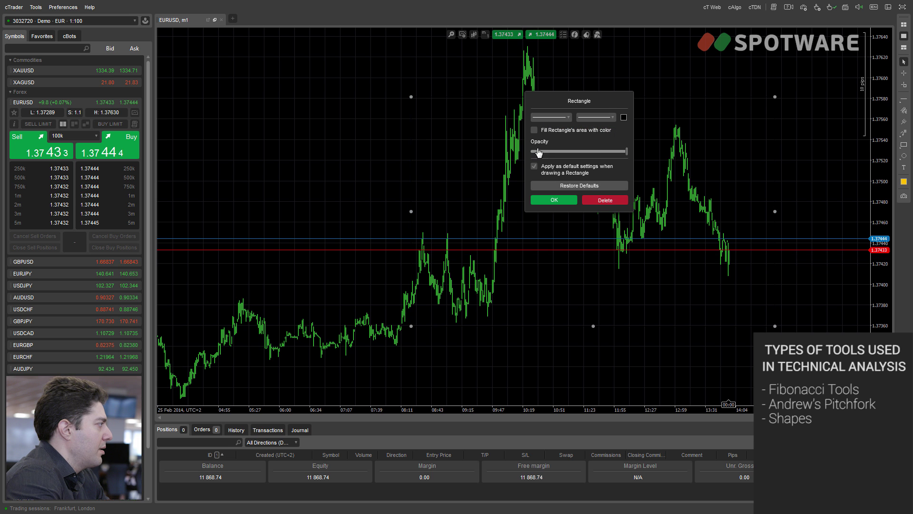
left_click(535, 130)
left_click_drag(555, 151, 646, 153)
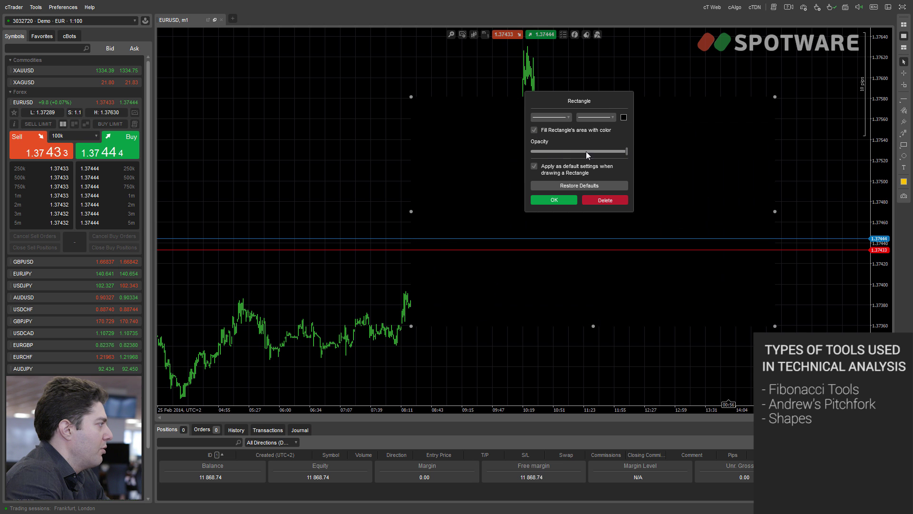
left_click(632, 159)
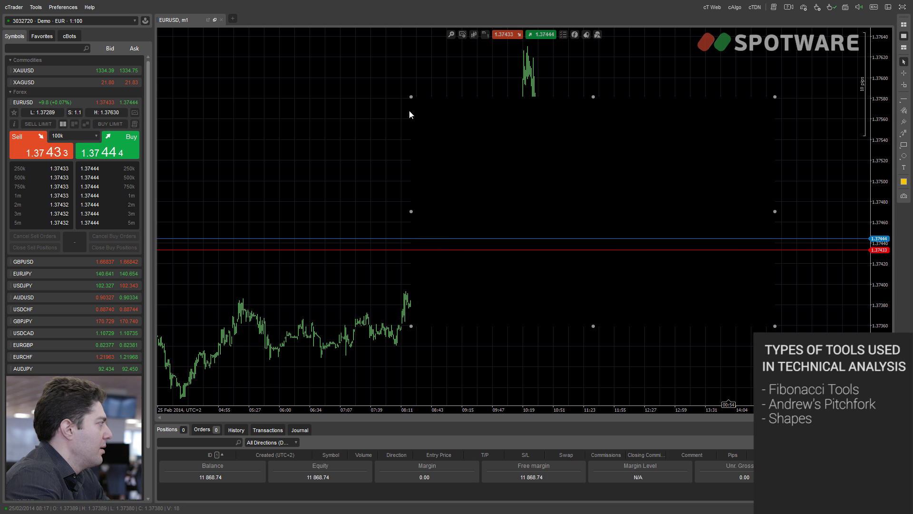
Step: Stretch and move the black rectangle to cover most of the chart
left_click_drag(411, 97, 352, 45)
scroll(332, 122, "up", 5)
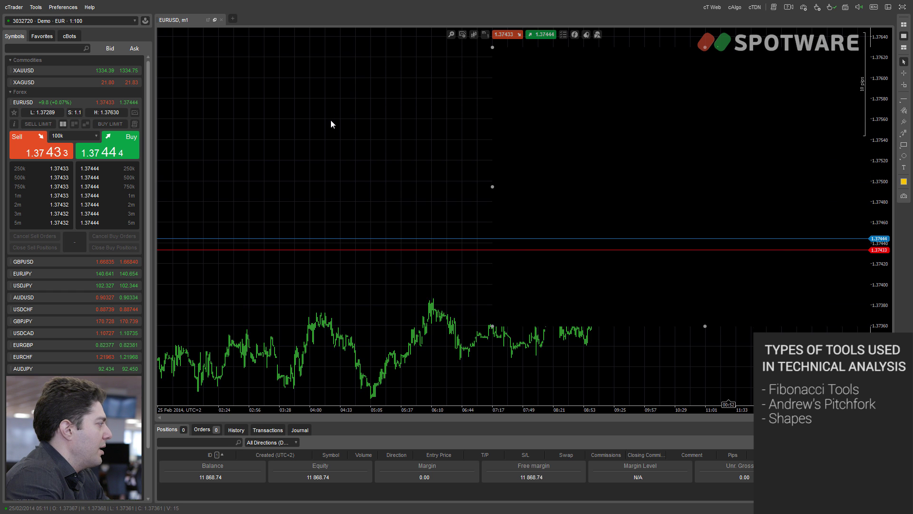
left_click_drag(766, 137, 349, 159)
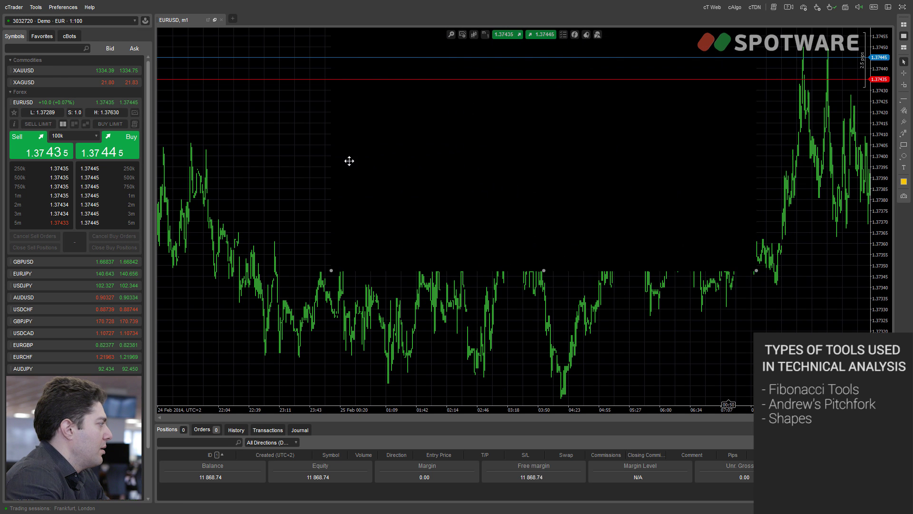
left_click_drag(738, 267, 876, 398)
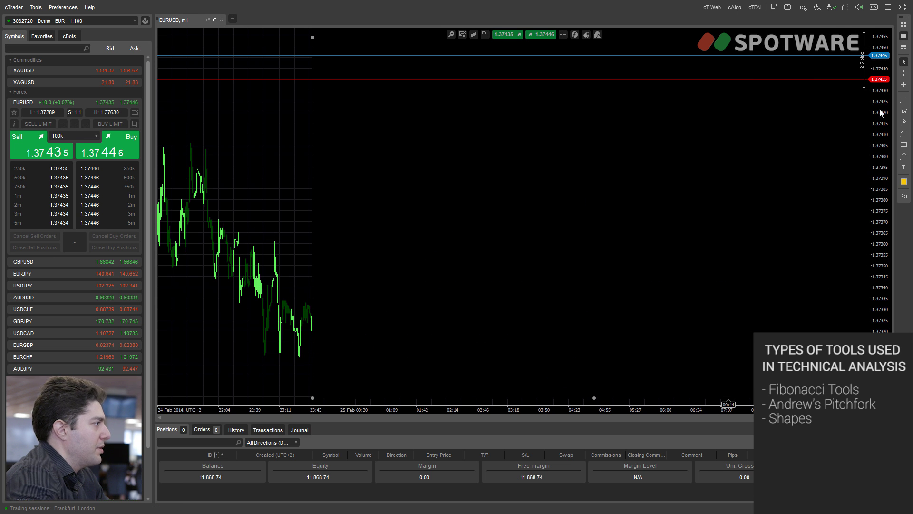
Step: Draw a rising trend line from the swing low and nudge the rectangle right
left_click(902, 134)
left_click(864, 122)
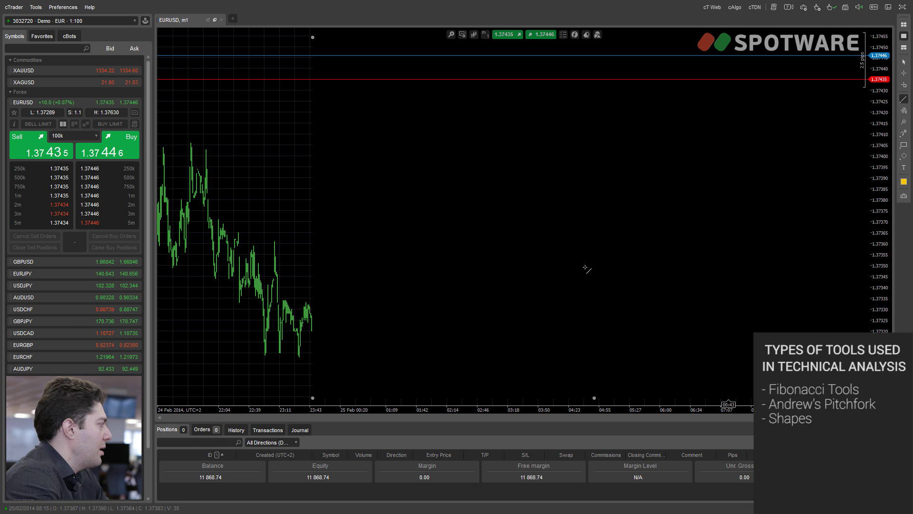
left_click(297, 355)
left_click(390, 241)
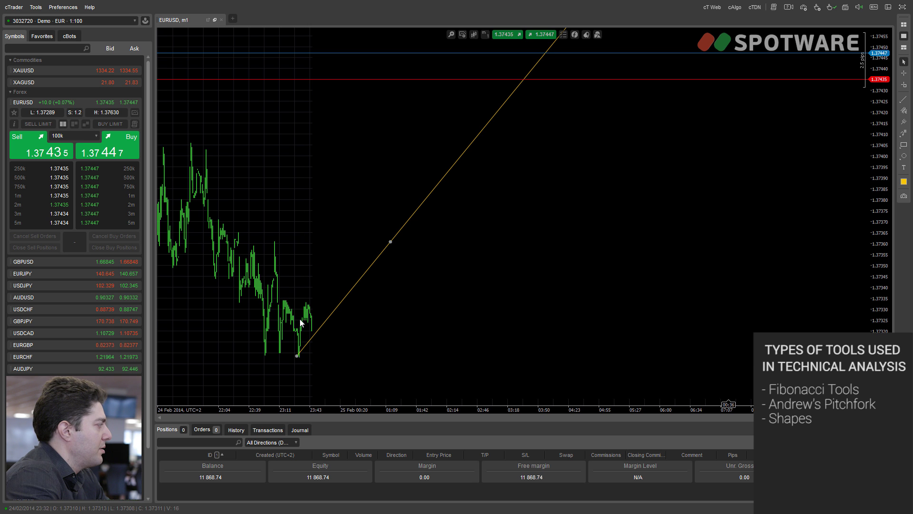
left_click_drag(339, 277, 443, 267)
Step: Delete the black rectangle and the orange trend line
key("Delete")
left_click(383, 256)
key("Delete")
scroll(383, 267, "down", 5)
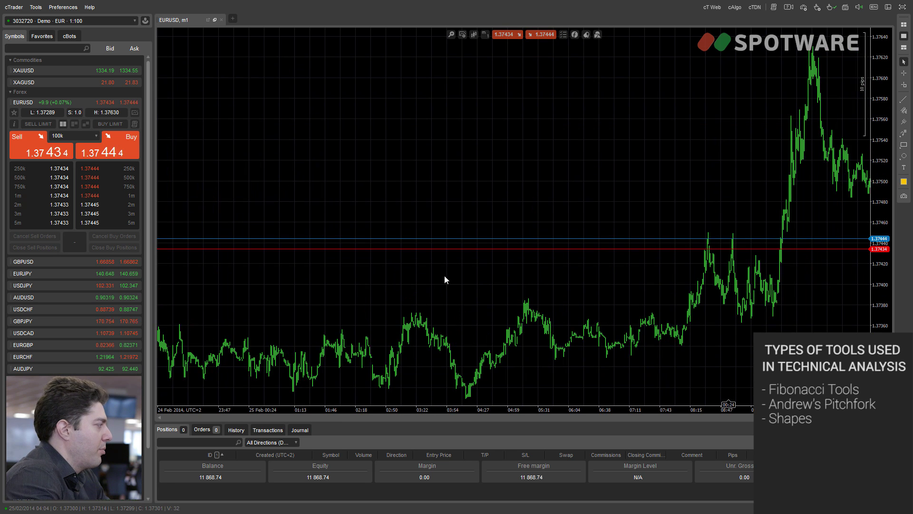
scroll(387, 288, "up", 10)
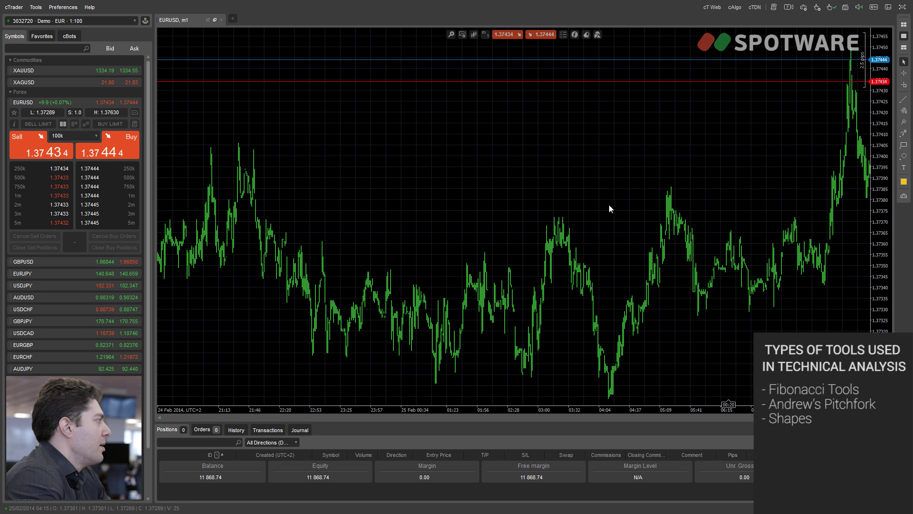
Step: Bring up the indicator categories list from the chart toolbar
left_click(564, 35)
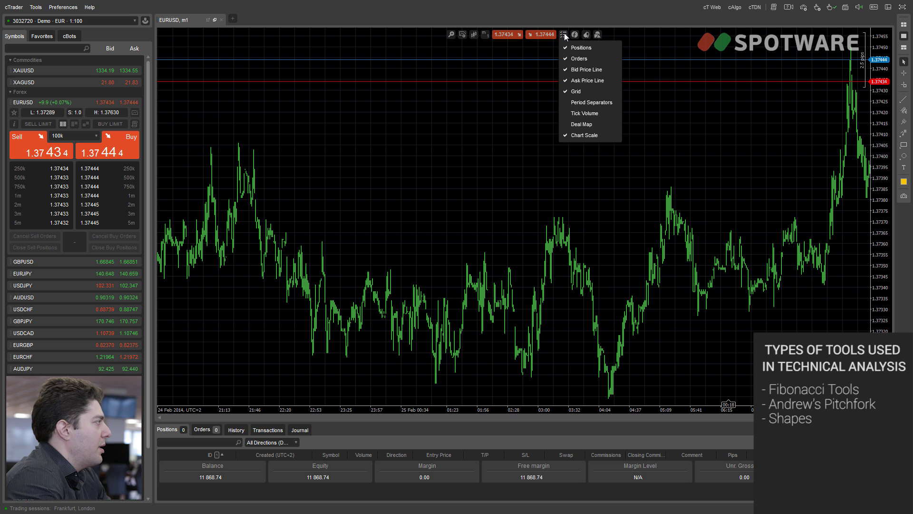
left_click(574, 35)
mouse_move(582, 61)
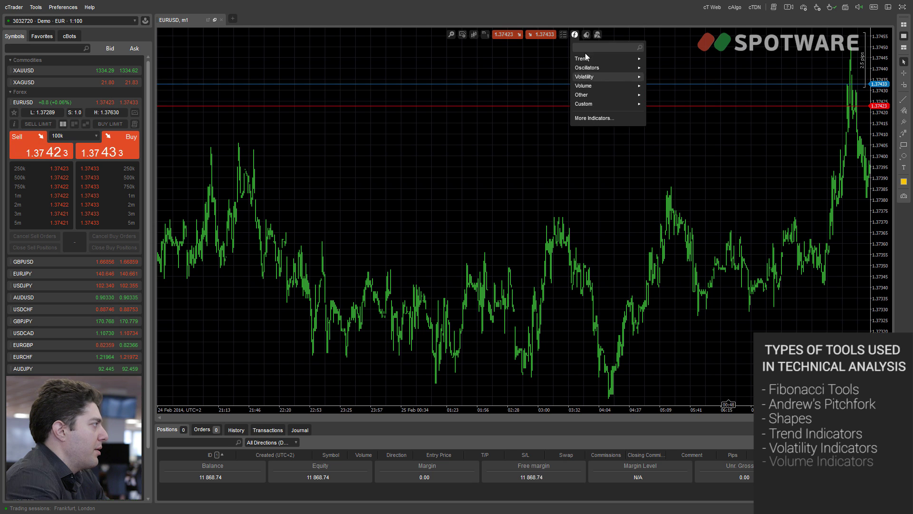
Step: Turn on Tick Volume beneath the price bars
left_click(561, 36)
left_click(564, 113)
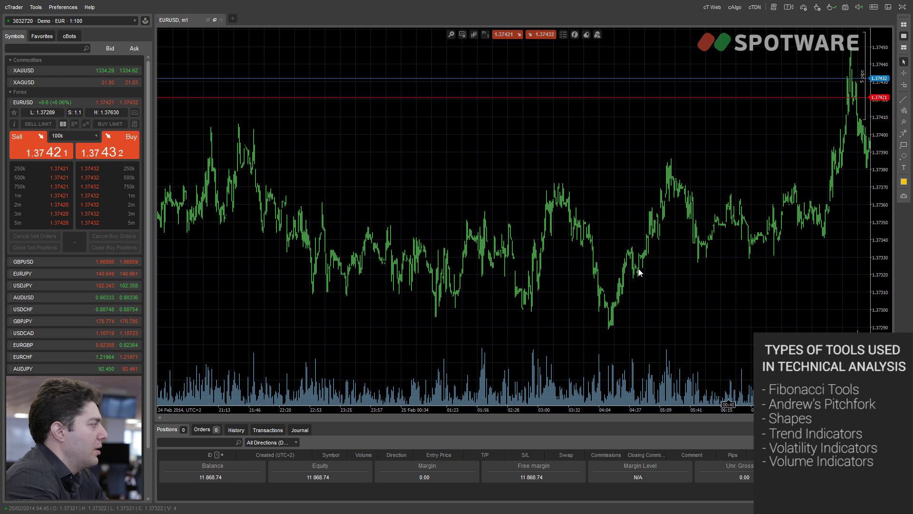
middle_click(607, 237)
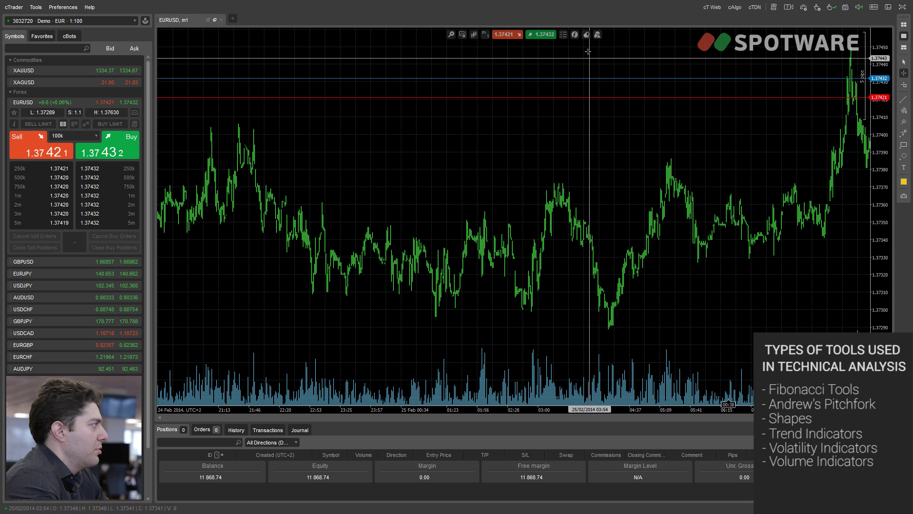
Step: Reopen the indicator categories list with its search box
left_click(563, 34)
left_click(564, 34)
left_click(564, 35)
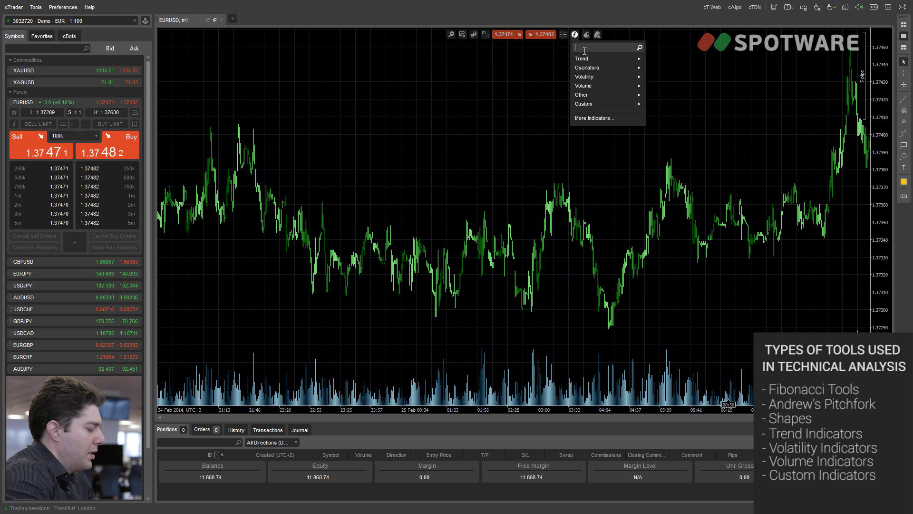
Step: Search the indicators for 'bol' to review Bollinger Bands results, then close without adding any
type("bollinger")
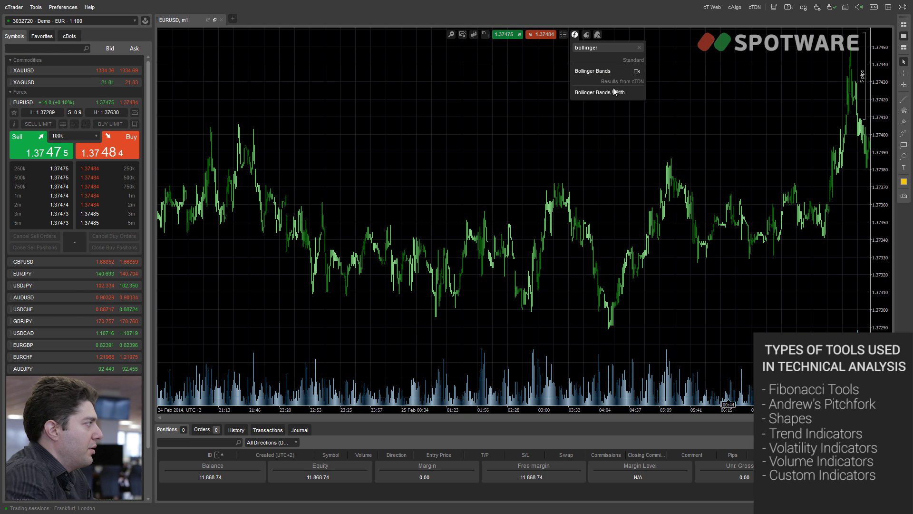
left_click(597, 93)
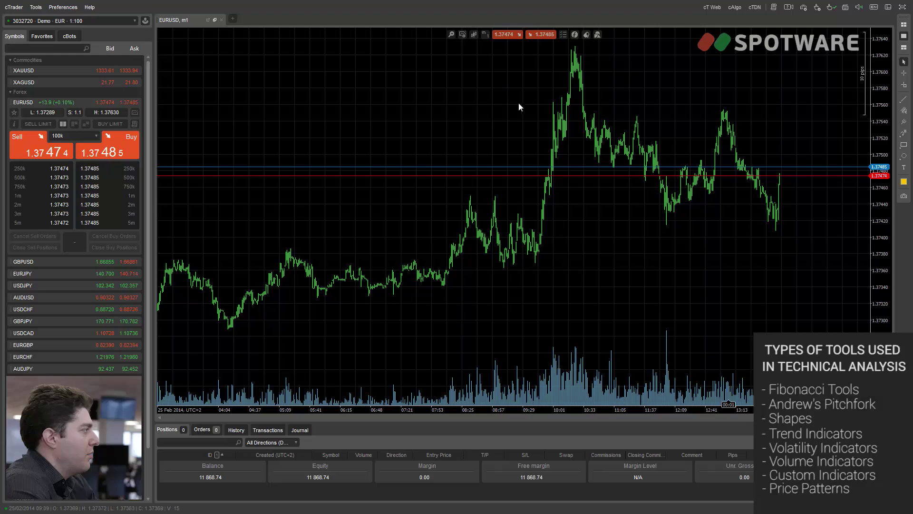
Step: Zoom into recent EURUSD bars, draw a horizontal line at 1.37522, and enable the crosshair readout
scroll(554, 124, "up", 1)
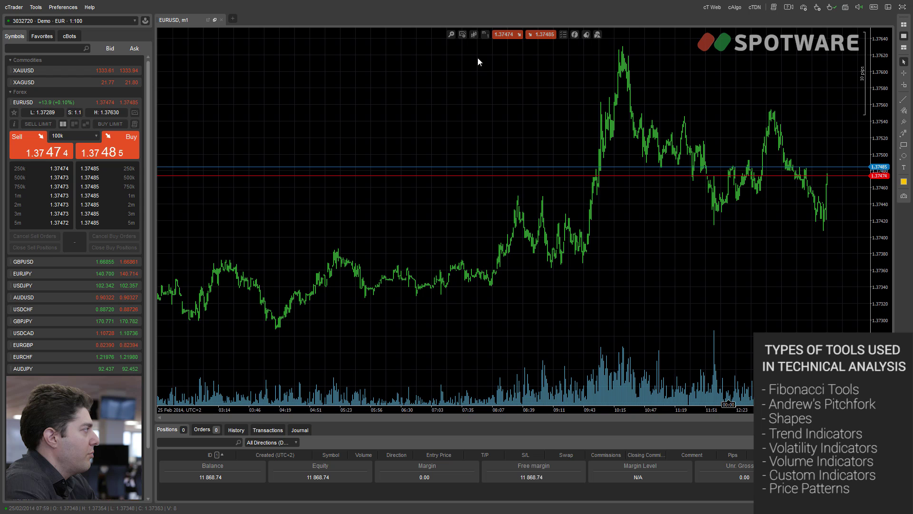
left_click(451, 35)
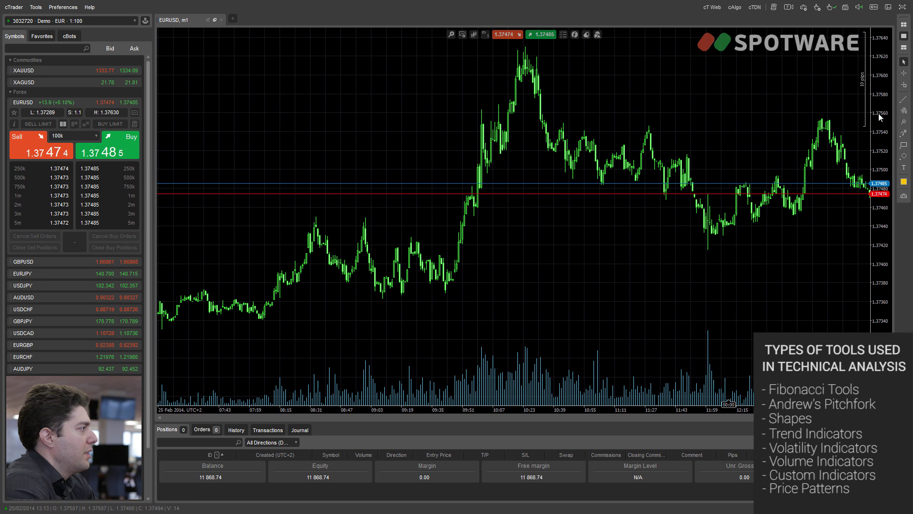
left_click(903, 99)
left_click(869, 116)
left_click(514, 149)
middle_click(486, 148)
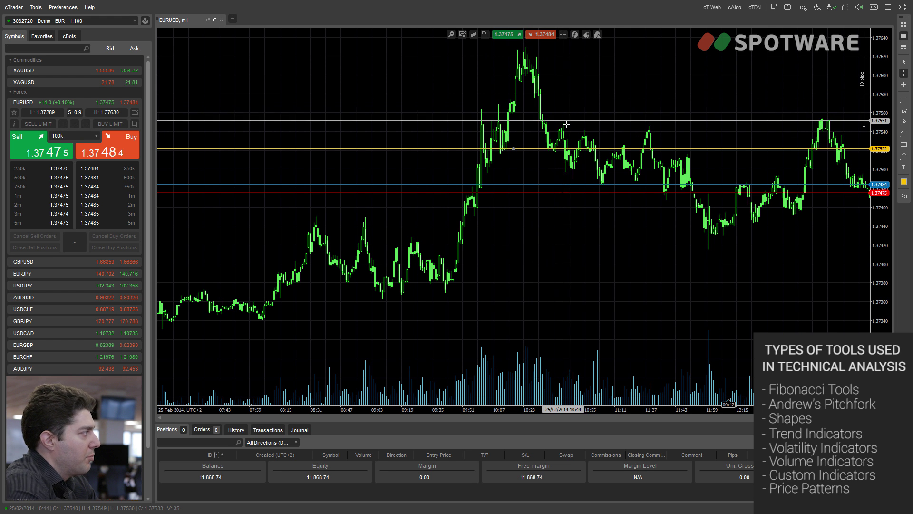
key("Escape")
middle_click(558, 158)
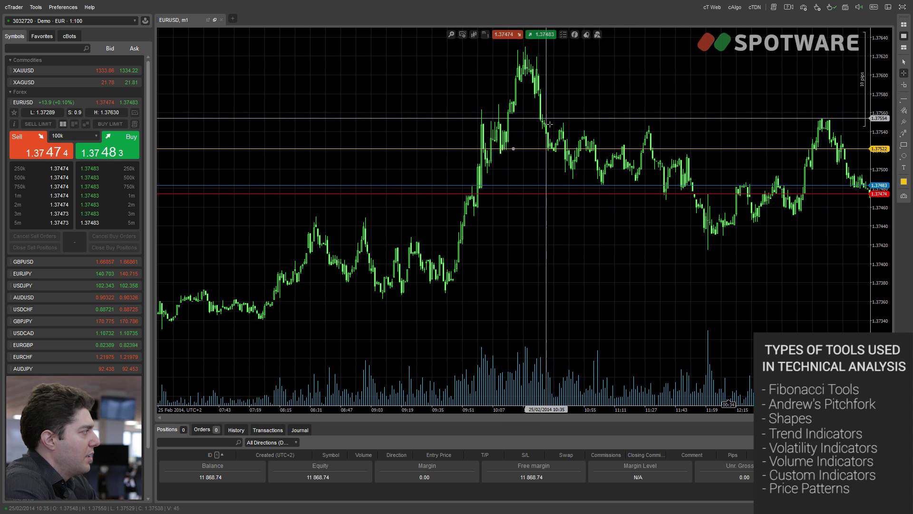
right_click(569, 149)
left_click(610, 129)
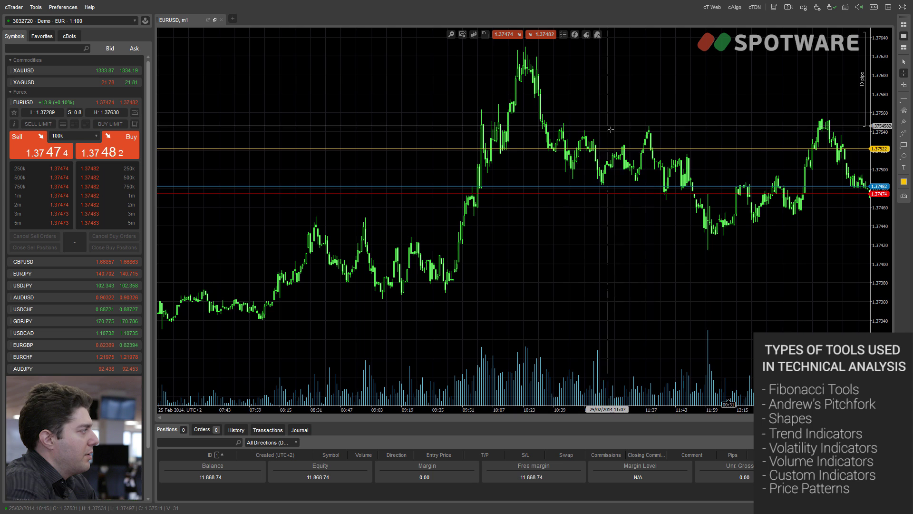
left_click_drag(569, 149, 658, 251)
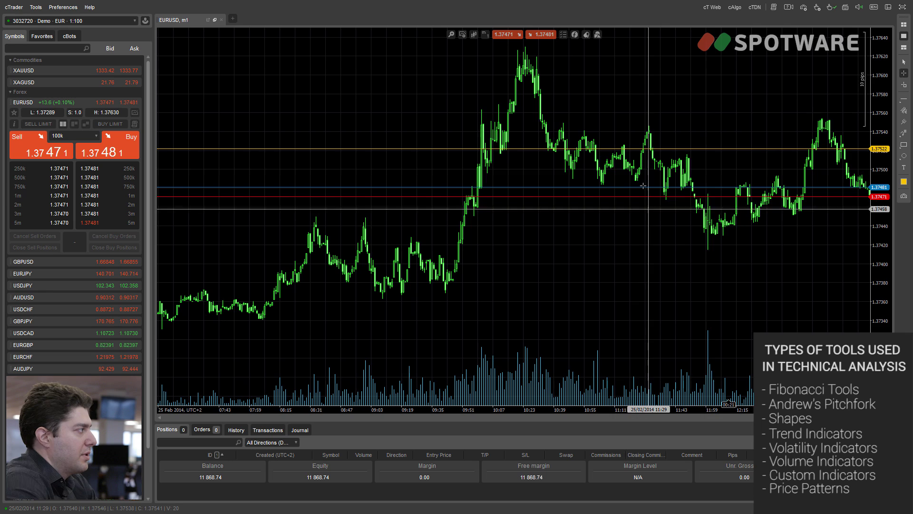